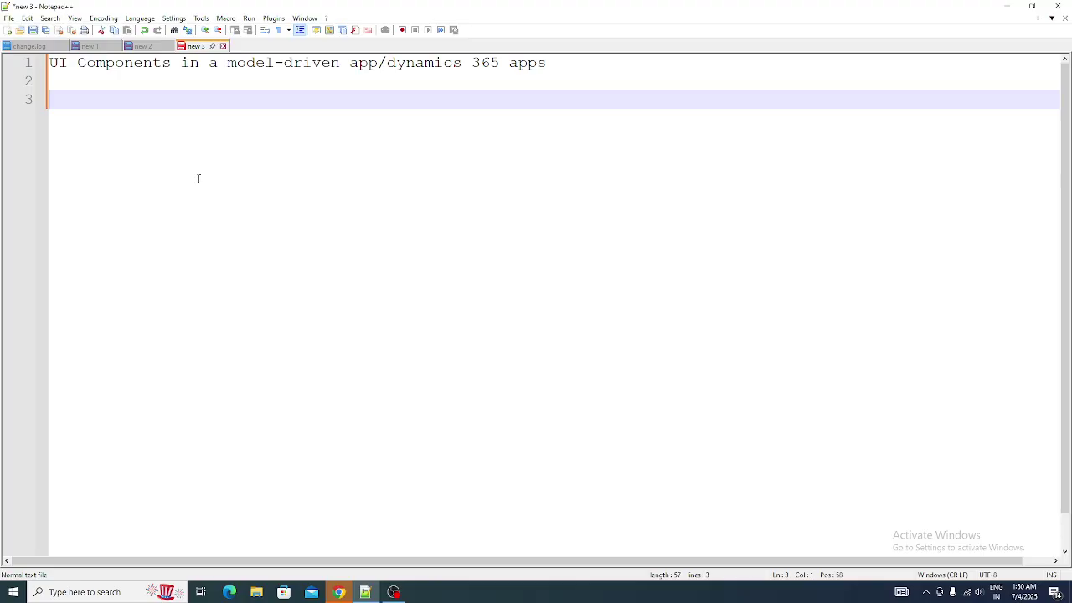
Add the lines Sitemap, Tables and Views to the note below the UI Components heading
{"action": "type", "text": "Sitemap"}
{"action": "key", "text": "Return"}
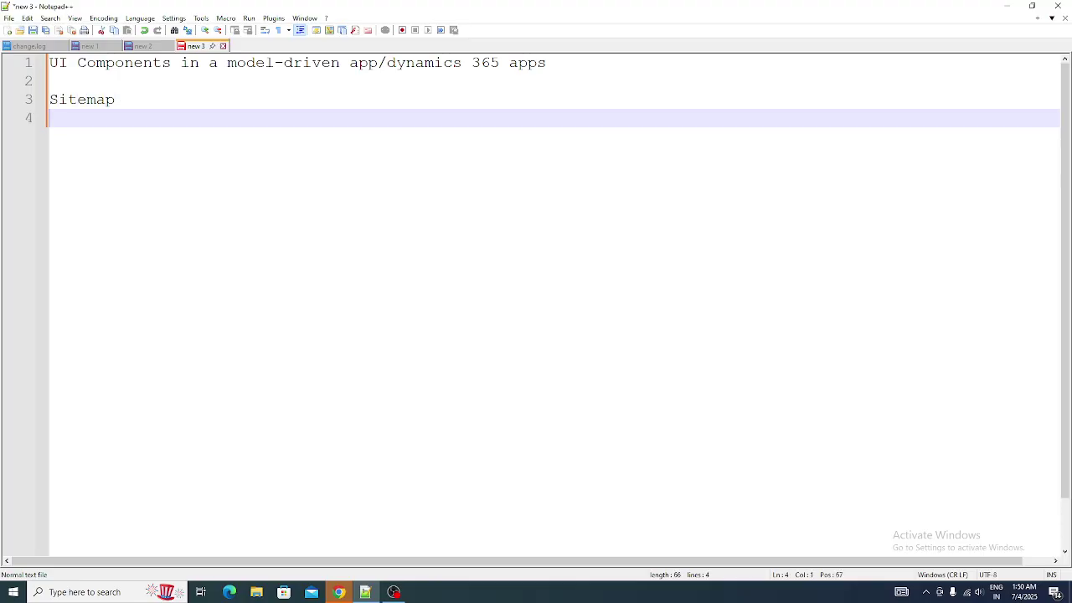
{"action": "type", "text": "Tablse"}
{"action": "key", "text": "BackSpace"}
{"action": "key", "text": "BackSpace"}
{"action": "type", "text": "es"}
{"action": "key", "text": "Return"}
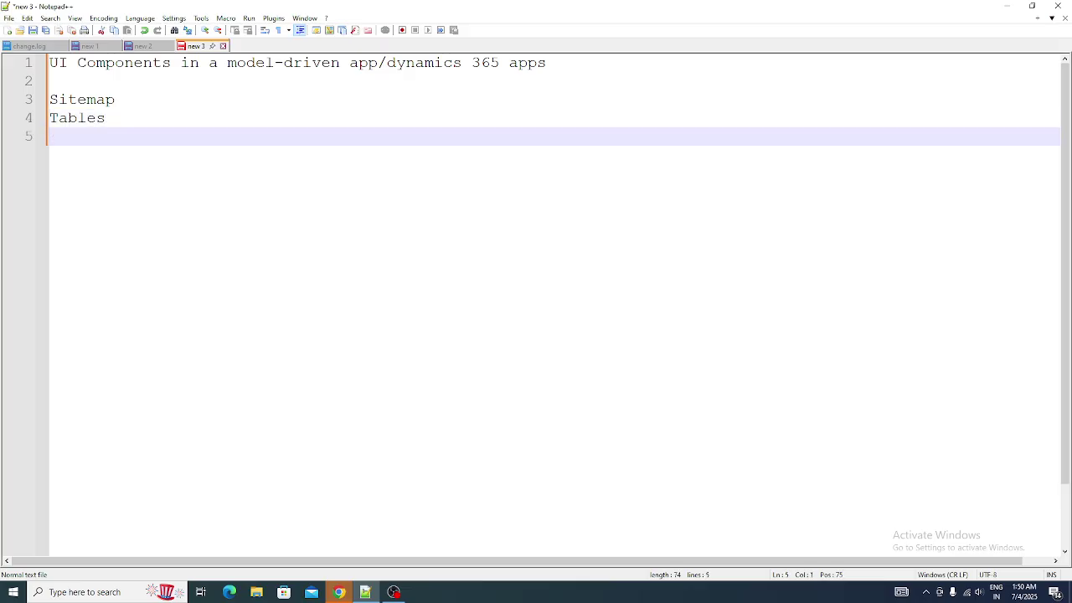
{"action": "type", "text": "Views"}
{"action": "key", "text": "Return"}
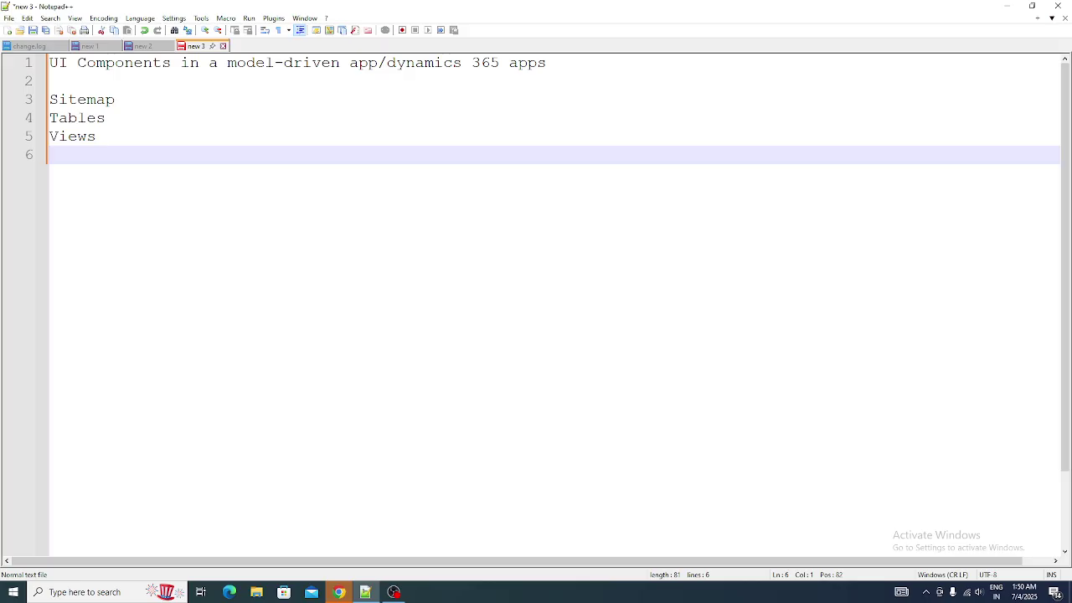
Add the line "Forms -> Tab -> Sectiones -> Coloumns(Fields)" below Views
{"action": "type", "text": "Forms -> Tab -> Sect"}
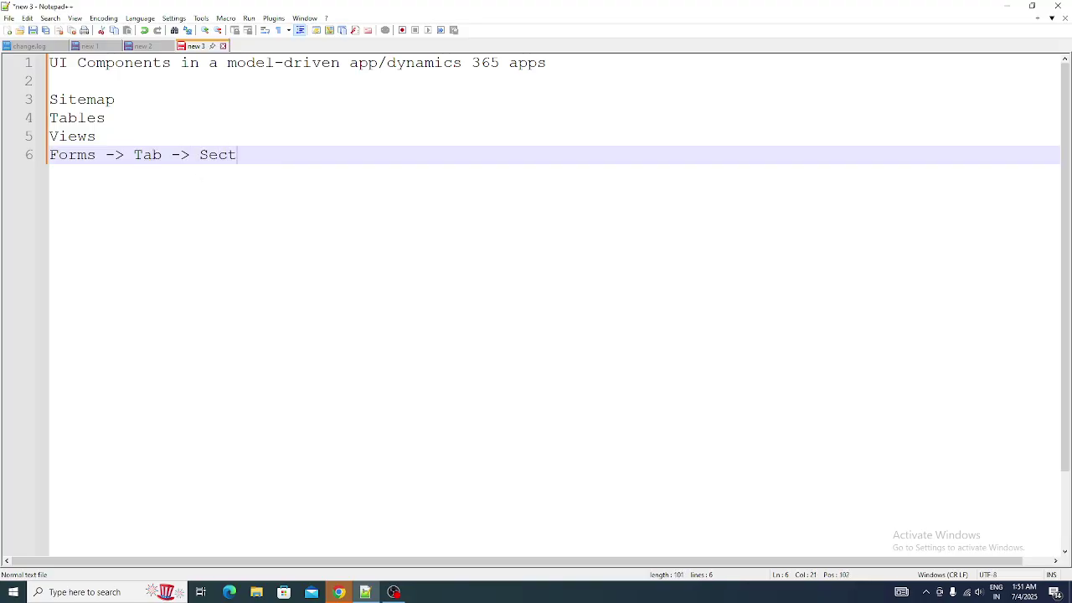
{"action": "type", "text": "iones -> Coloumns"}
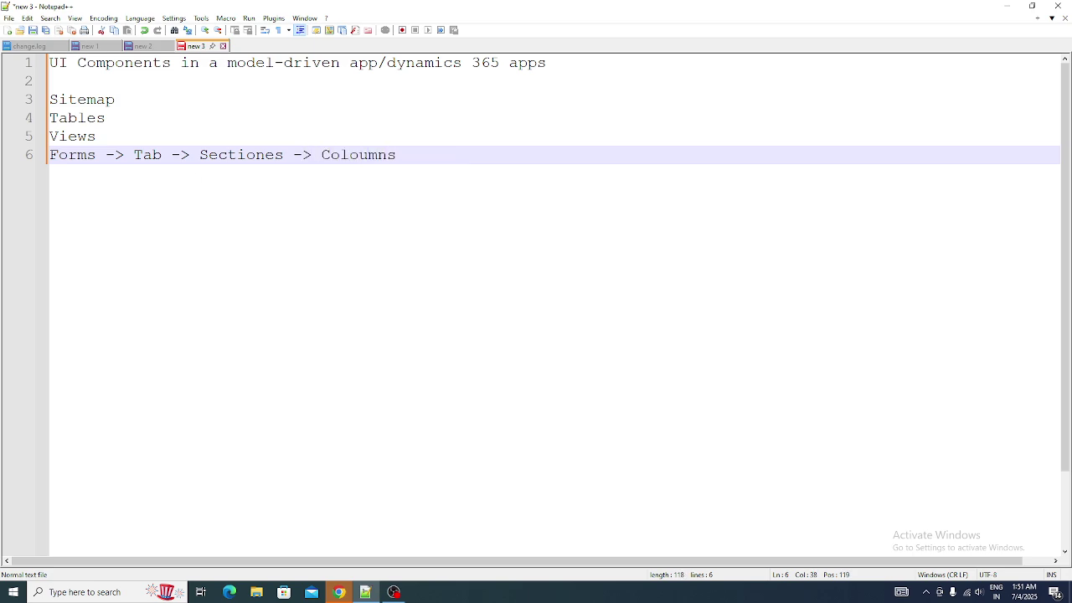
{"action": "type", "text": "()"}
{"action": "type", "text": "Fields"}
{"action": "key", "text": "Return"}
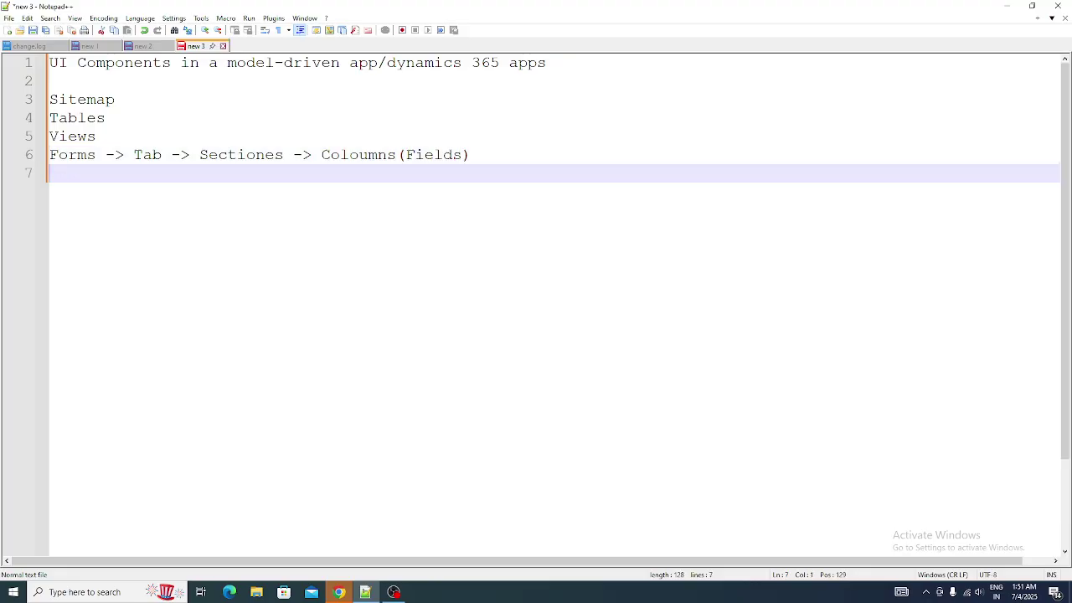
Add the line "Lookup Fields" below the Forms line
{"action": "type", "text": "Lokkup"}
{"action": "key", "text": "Return"}
{"action": "key", "text": "BackSpace"}
{"action": "key", "text": "BackSpace"}
{"action": "key", "text": "BackSpace"}
{"action": "key", "text": "BackSpace"}
{"action": "key", "text": "BackSpace"}
{"action": "type", "text": "okup Fields"}
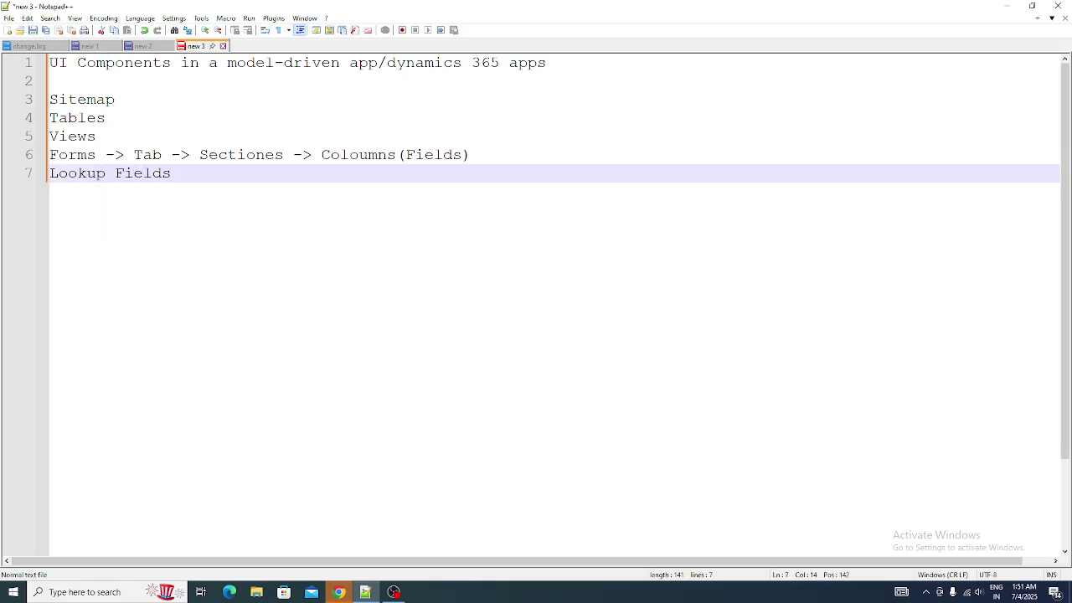
{"action": "key", "text": "Return"}
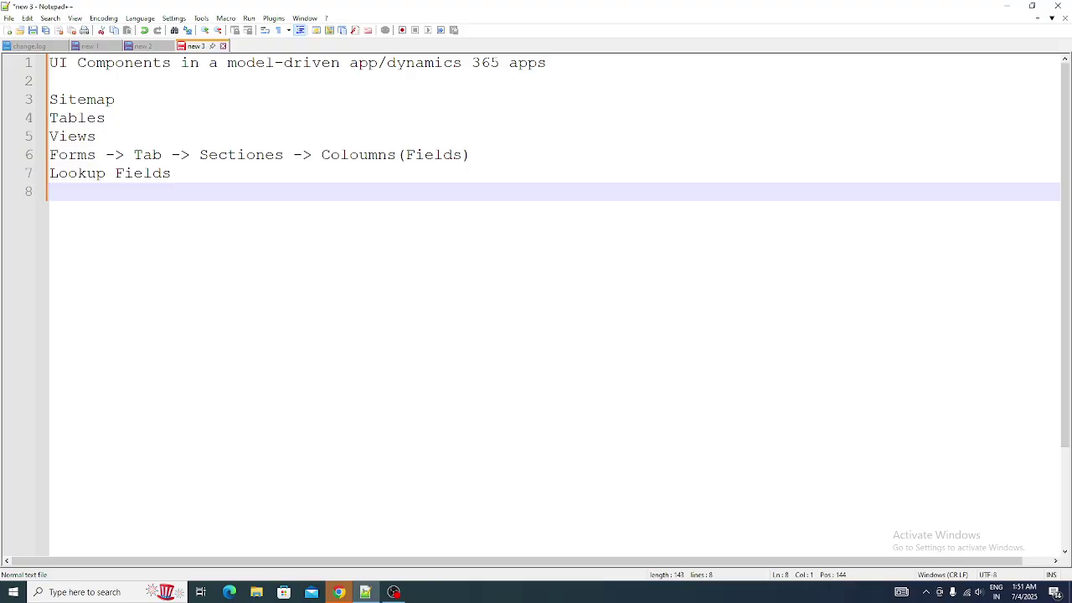
Complete the component list with the lines Sub-Grids and Command bar
{"action": "type", "text": "Sub-Grids"}
{"action": "key", "text": "Return"}
{"action": "type", "text": "Command"}
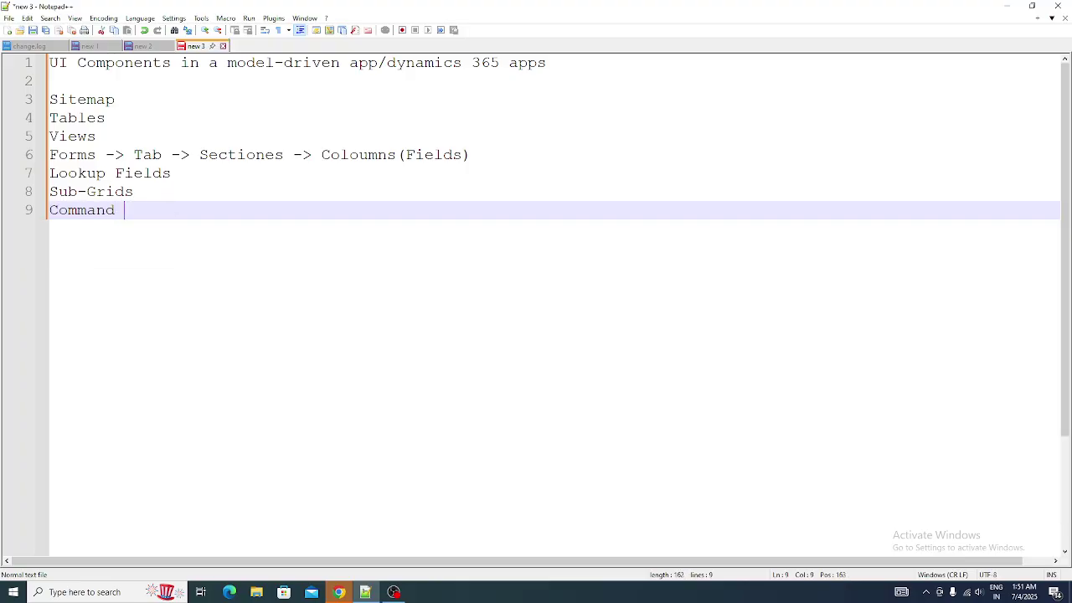
{"action": "type", "text": " bar"}
{"action": "left_click_drag", "start_coordinate": [167, 210], "coordinate": [42, 108]}
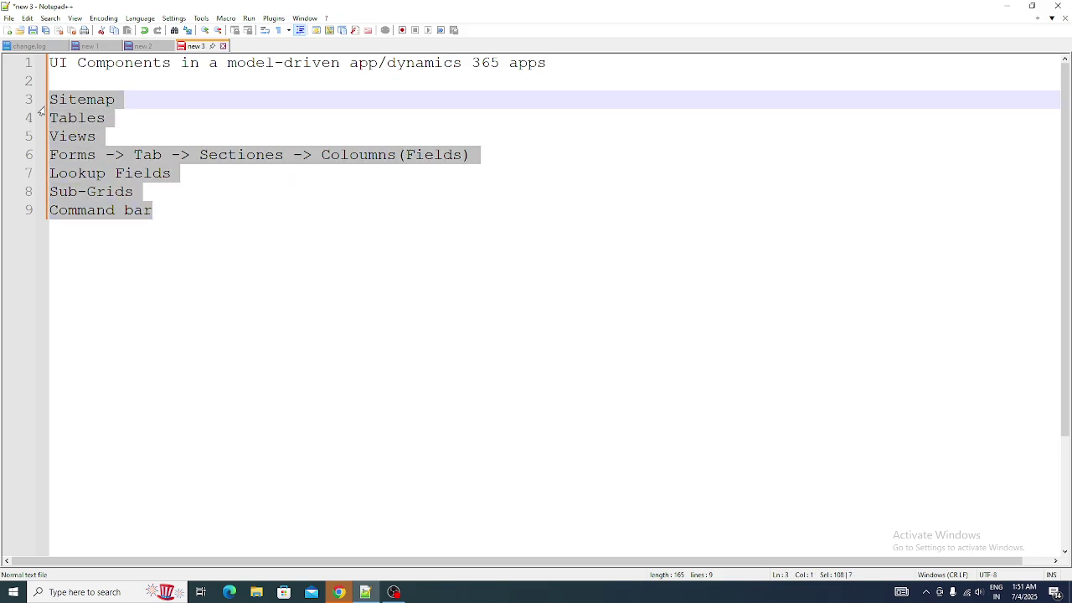
{"action": "left_click", "coordinate": [219, 236]}
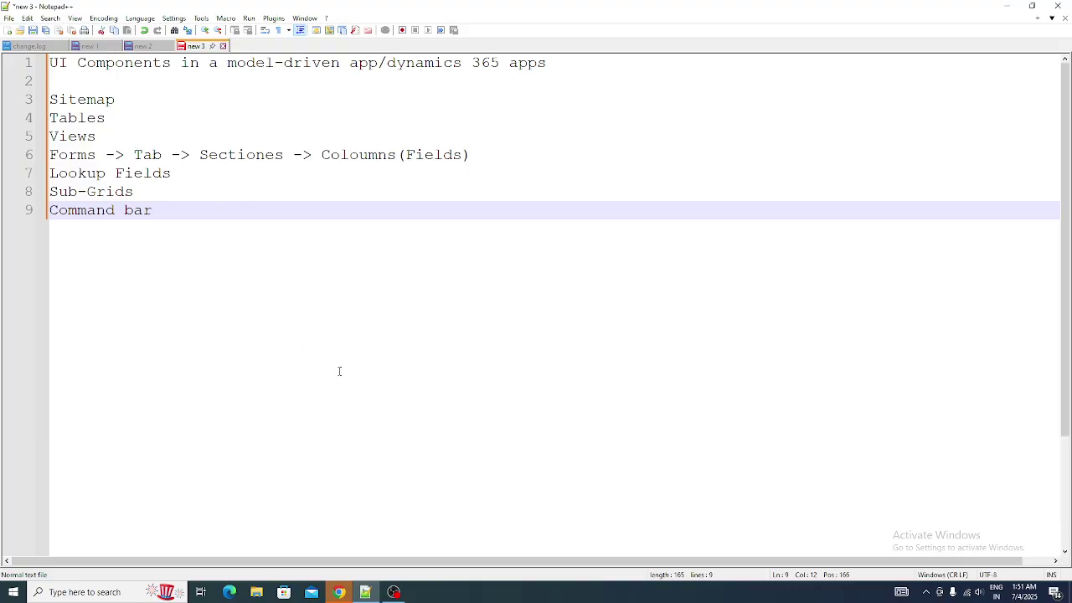
Switch to Chrome, open Power Apps and go to the Apps page
{"action": "left_click", "coordinate": [339, 592]}
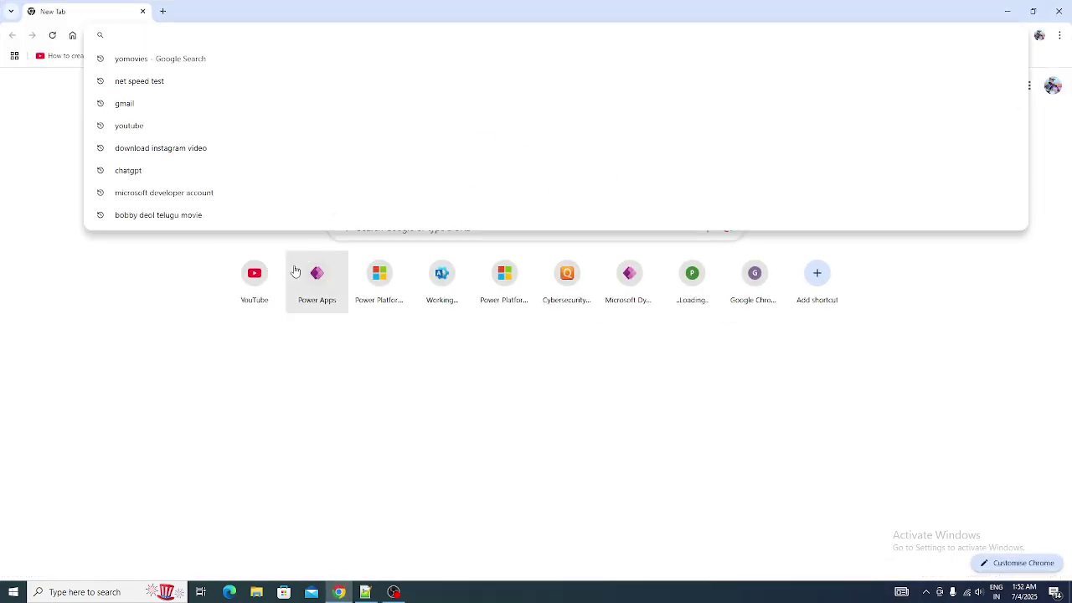
{"action": "left_click", "coordinate": [317, 275]}
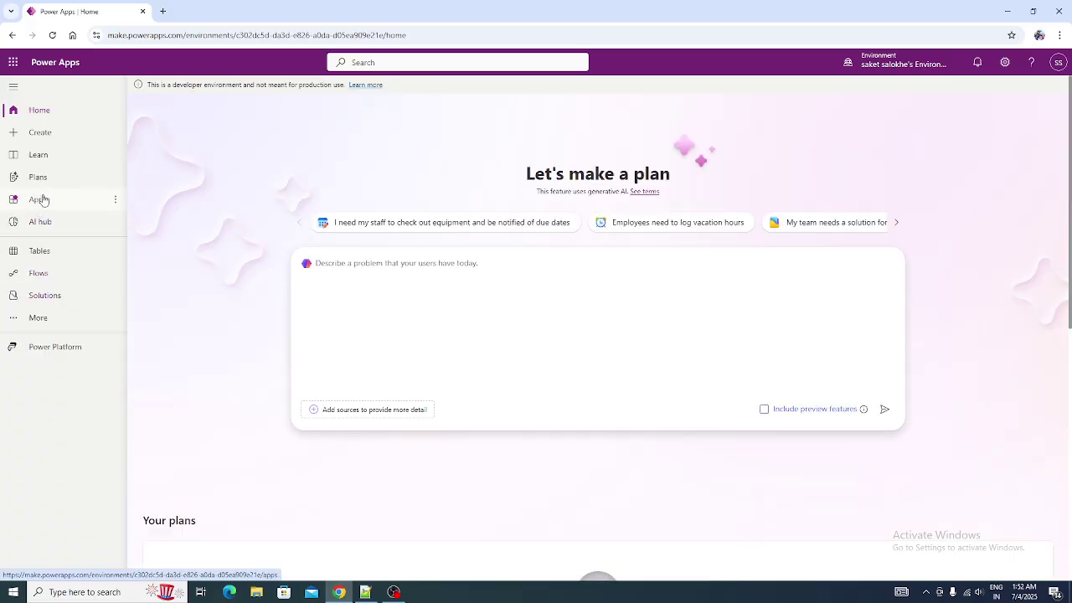
{"action": "left_click", "coordinate": [893, 66]}
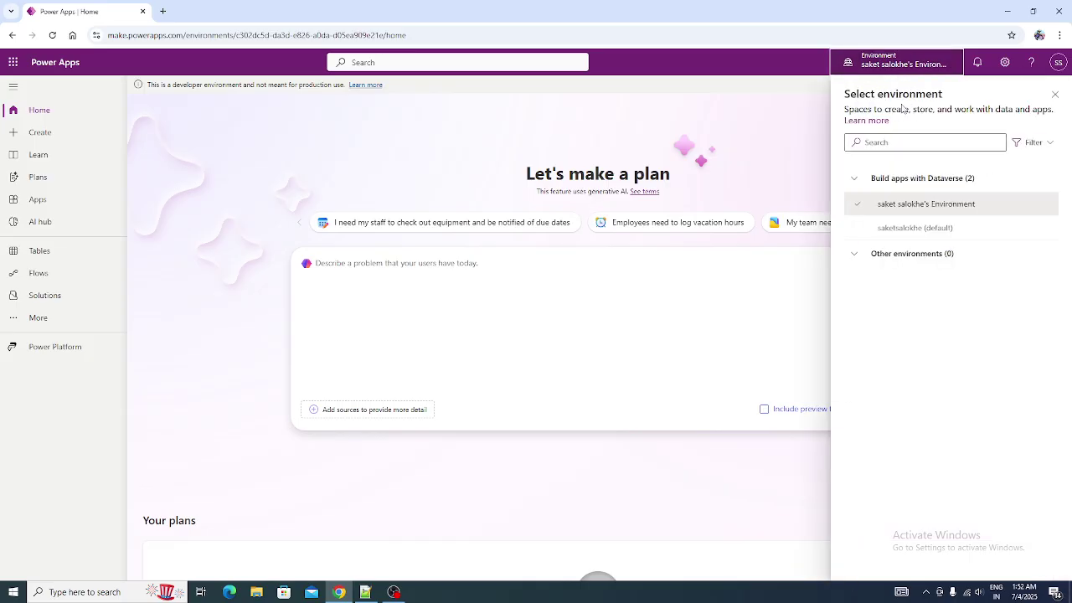
{"action": "left_click", "coordinate": [37, 201]}
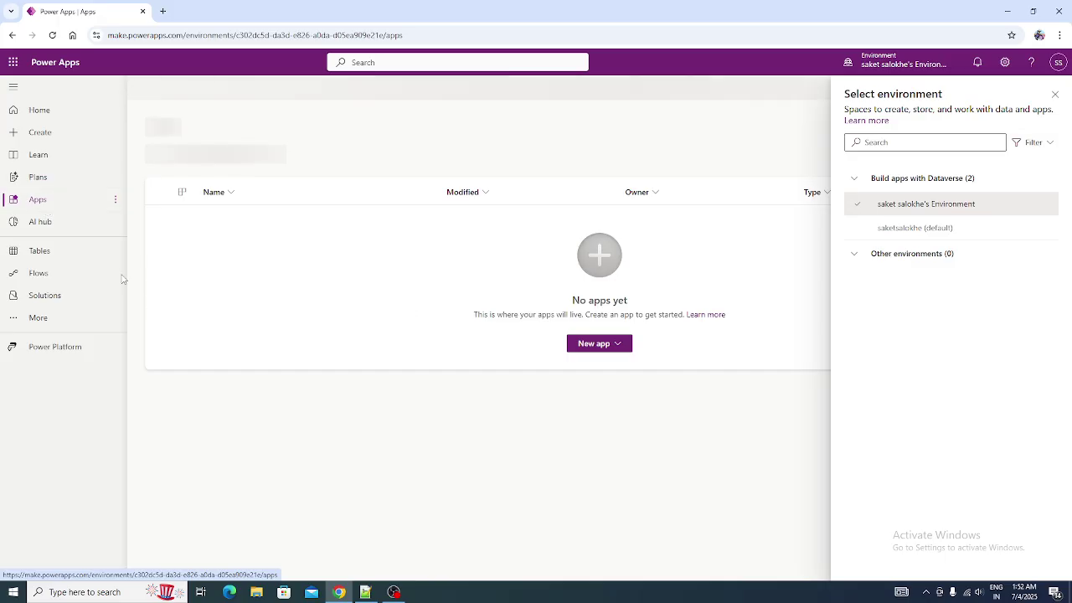
{"action": "left_click", "coordinate": [895, 229]}
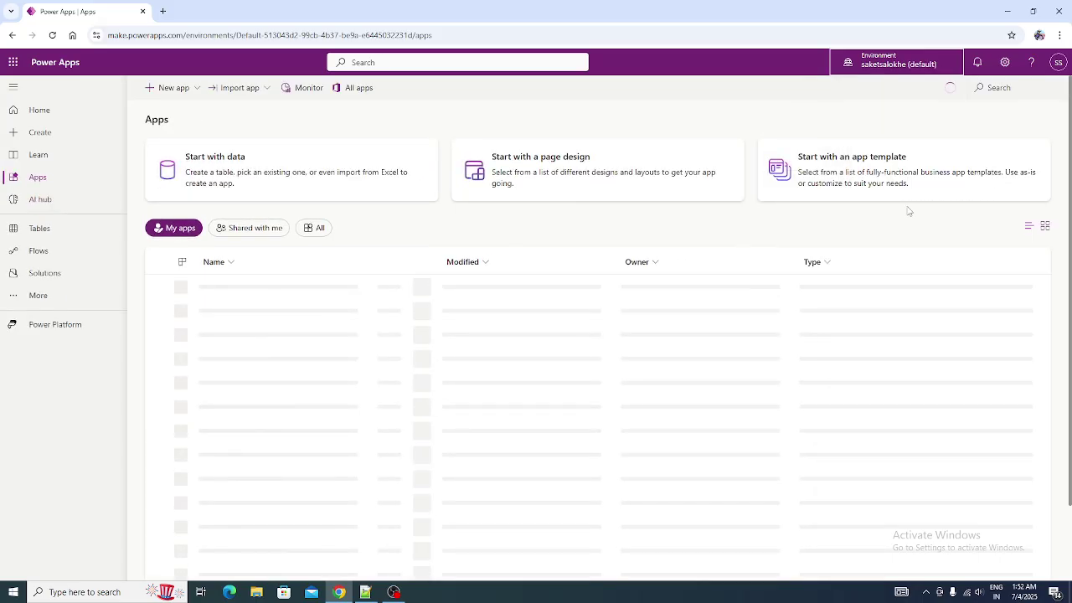
{"action": "left_click", "coordinate": [924, 67]}
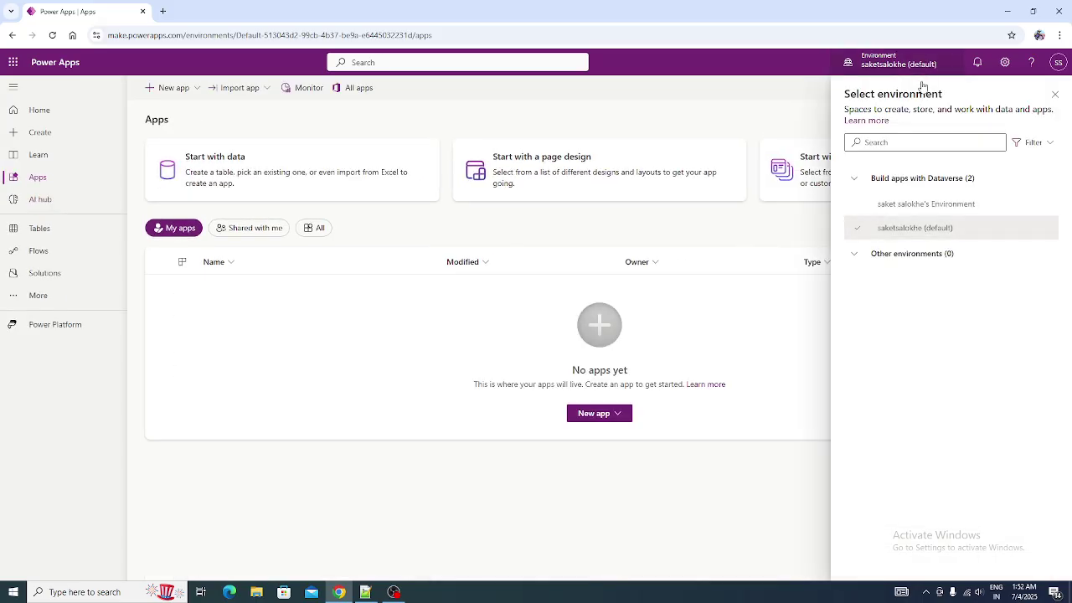
{"action": "left_click", "coordinate": [894, 211]}
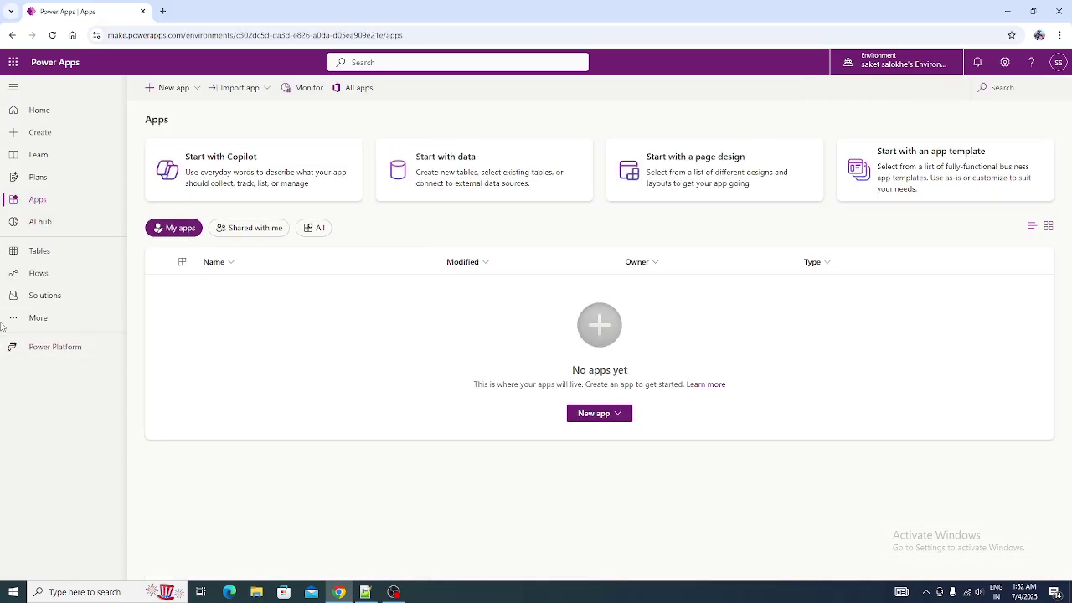
{"action": "left_click", "coordinate": [40, 251]}
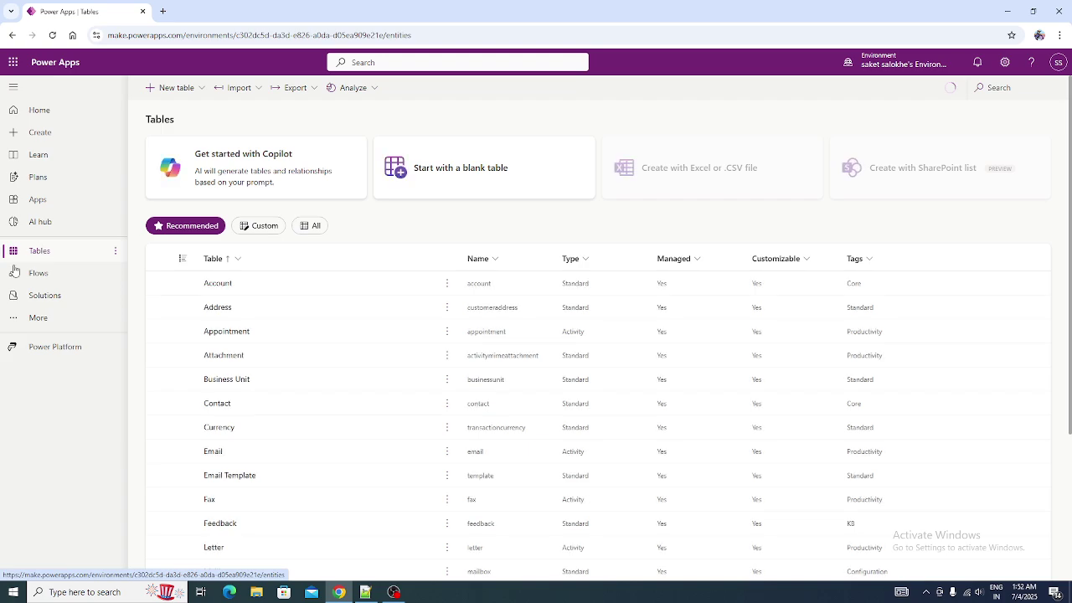
{"action": "left_click", "coordinate": [50, 206]}
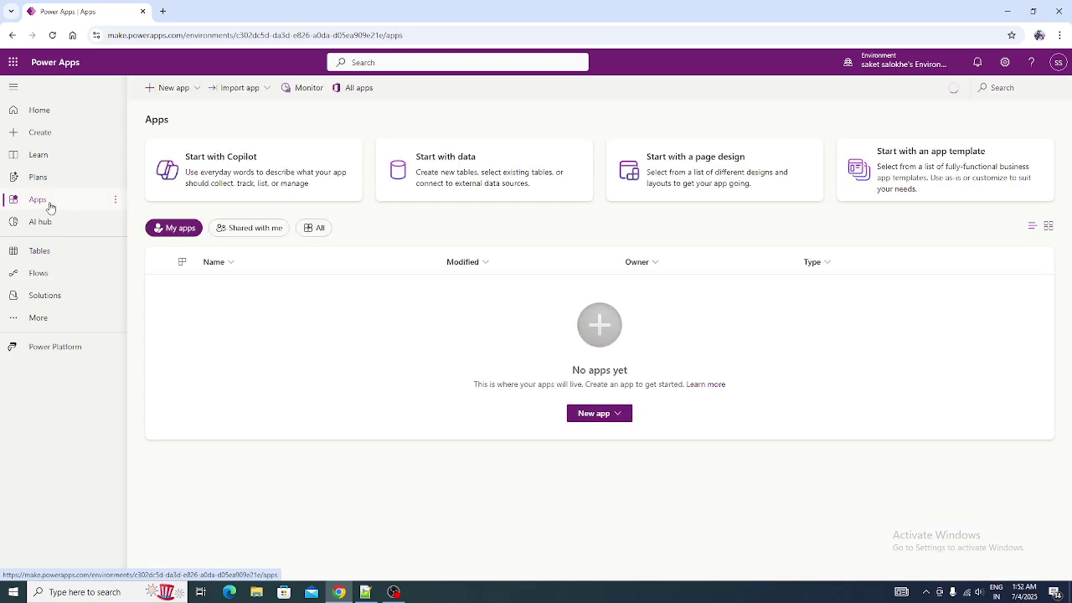
Show all apps in the environment and run the Power Pages Management app
{"action": "left_click", "coordinate": [325, 234]}
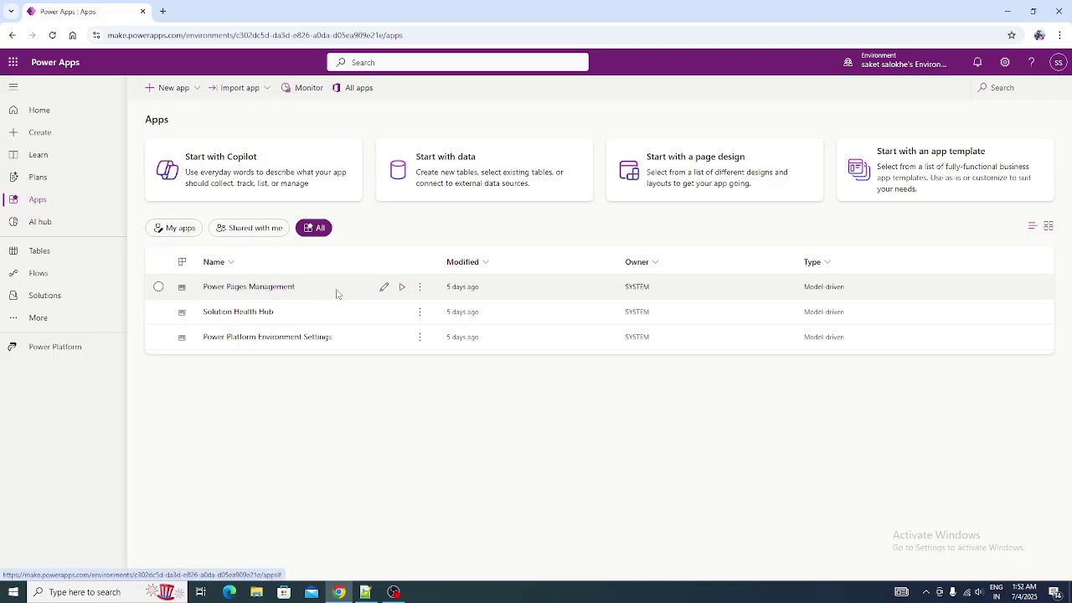
{"action": "left_click", "coordinate": [401, 288]}
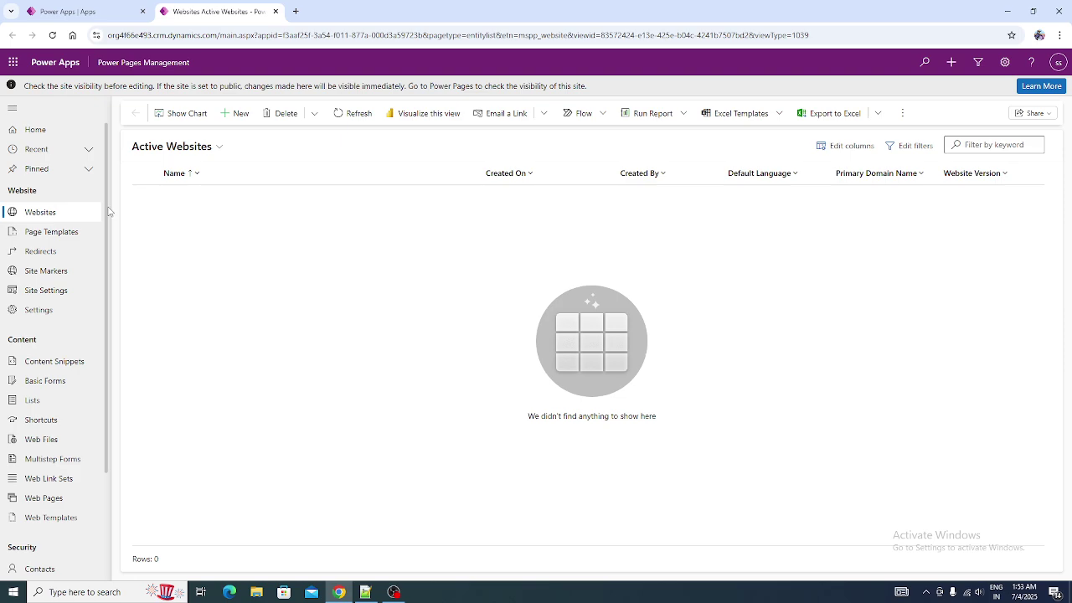
Examine the app's sitemap, covering the Website, Content and Security groups and the tables listed under each
{"action": "scroll", "coordinate": [107, 211], "scroll_direction": "down", "scroll_amount": 1}
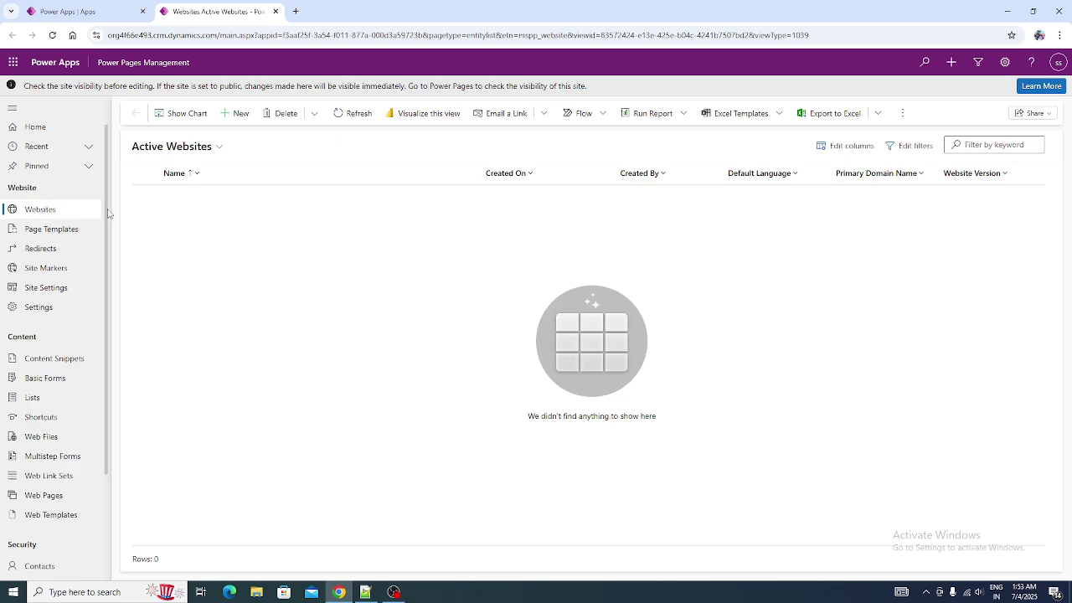
{"action": "left_click", "coordinate": [366, 592]}
{"action": "left_click", "coordinate": [366, 592]}
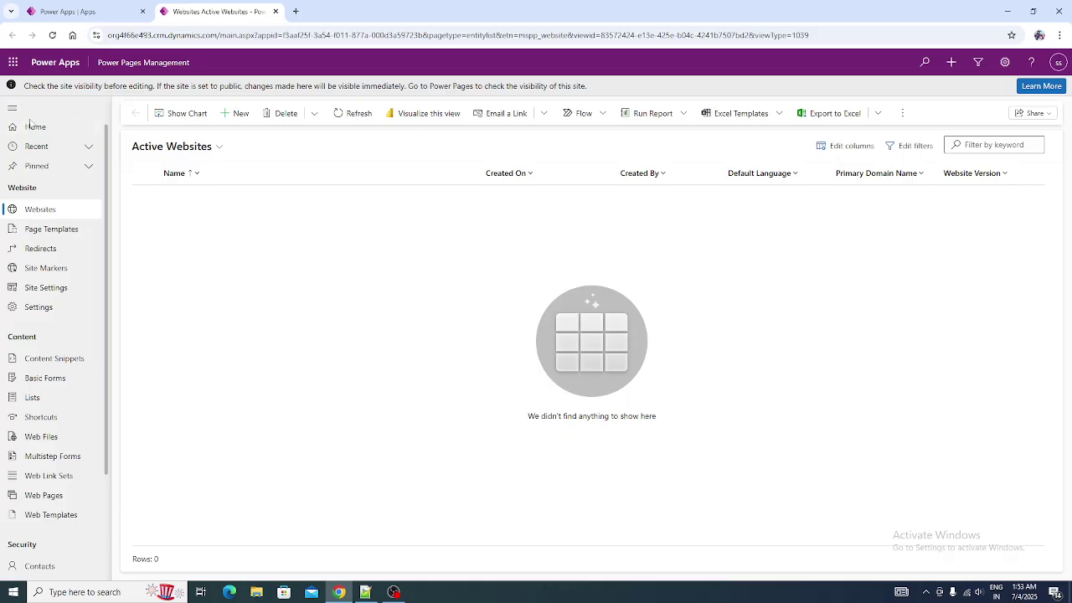
{"action": "scroll", "coordinate": [29, 553], "scroll_direction": "down", "scroll_amount": 2}
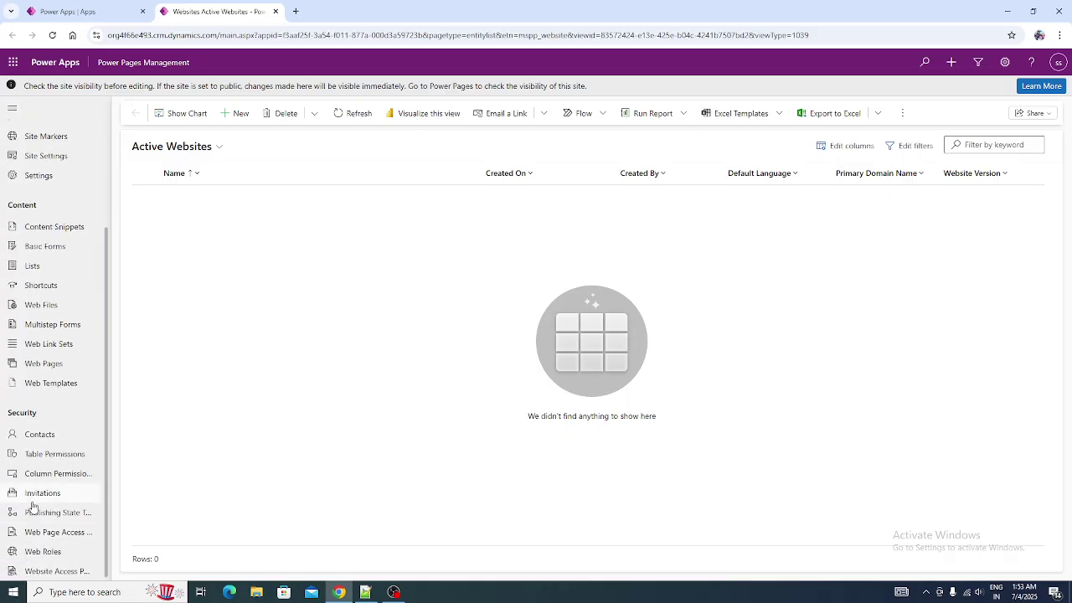
{"action": "scroll", "coordinate": [32, 503], "scroll_direction": "up", "scroll_amount": 2}
{"action": "scroll", "coordinate": [60, 260], "scroll_direction": "down", "scroll_amount": 2}
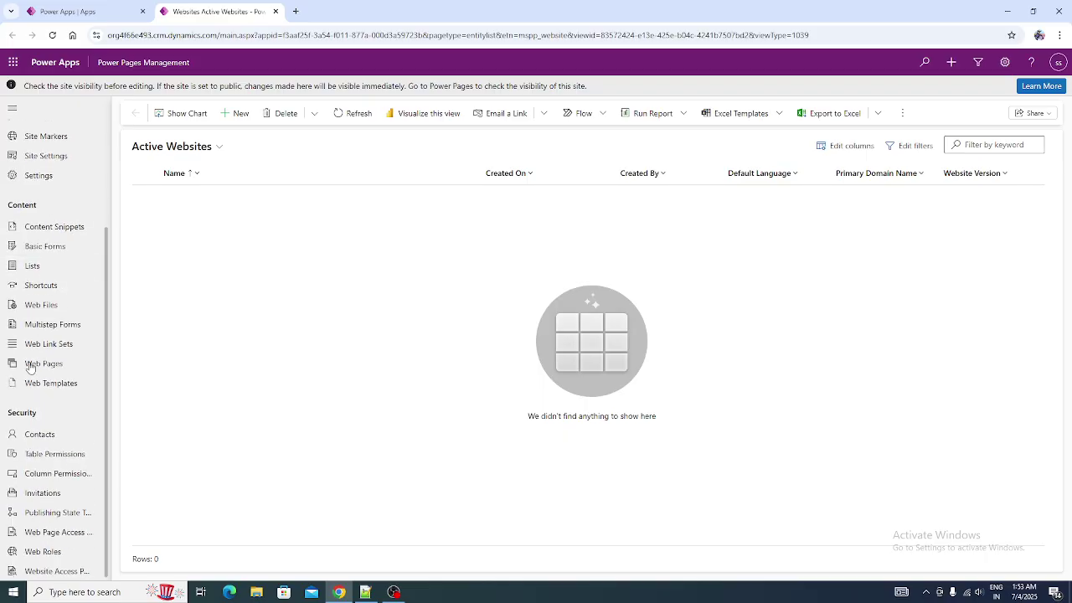
{"action": "scroll", "coordinate": [30, 373], "scroll_direction": "up", "scroll_amount": 2}
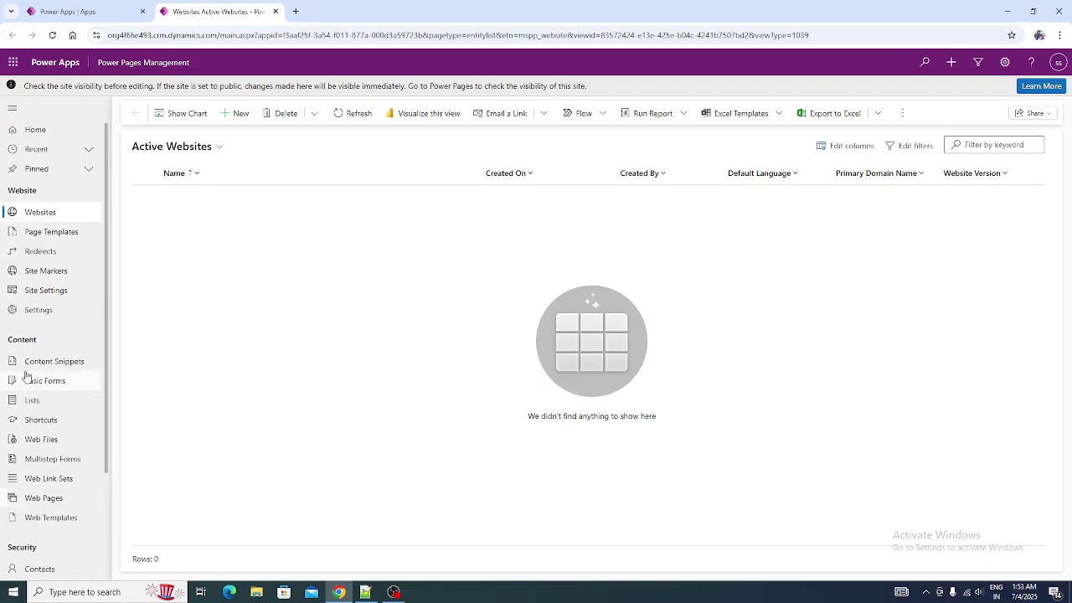
{"action": "scroll", "coordinate": [26, 376], "scroll_direction": "down", "scroll_amount": 3}
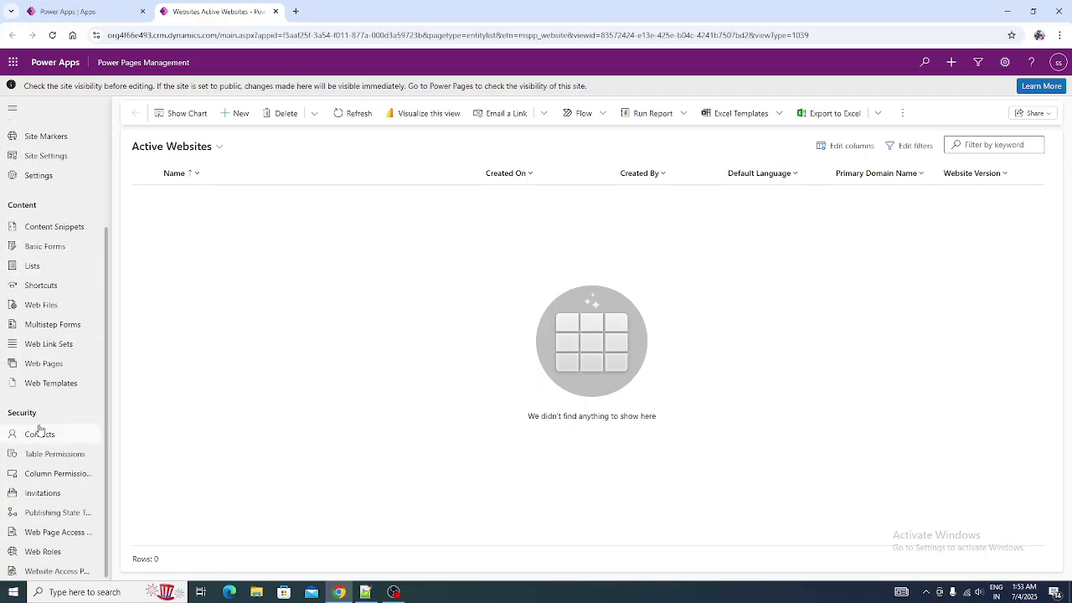
{"action": "scroll", "coordinate": [47, 403], "scroll_direction": "up", "scroll_amount": 3}
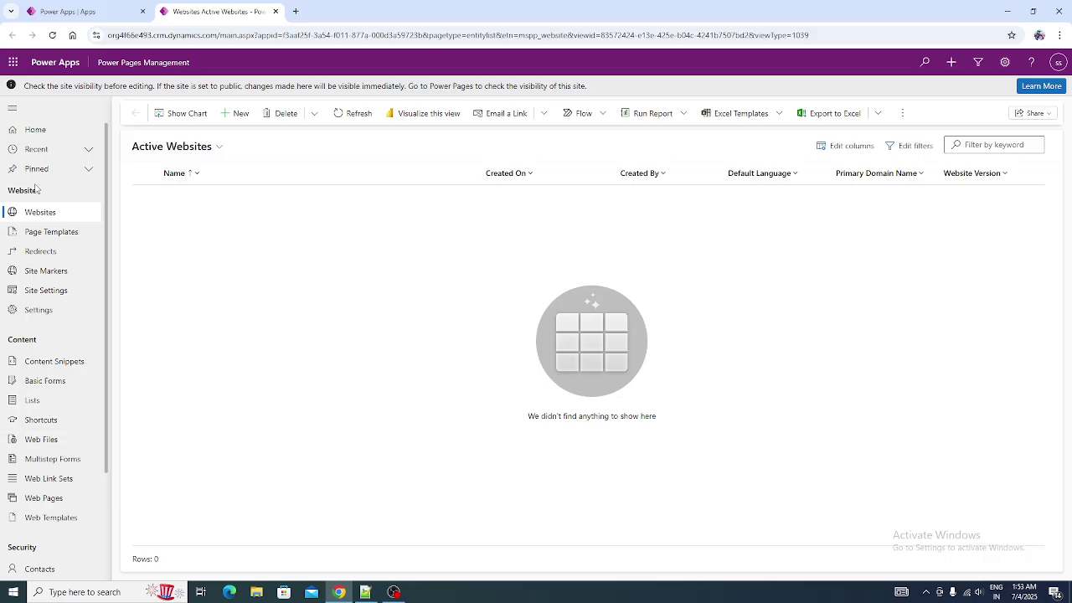
{"action": "left_click_drag", "start_coordinate": [9, 190], "coordinate": [37, 190]}
{"action": "left_click_drag", "start_coordinate": [37, 339], "coordinate": [21, 339]}
{"action": "scroll", "coordinate": [39, 418], "scroll_direction": "down", "scroll_amount": 3}
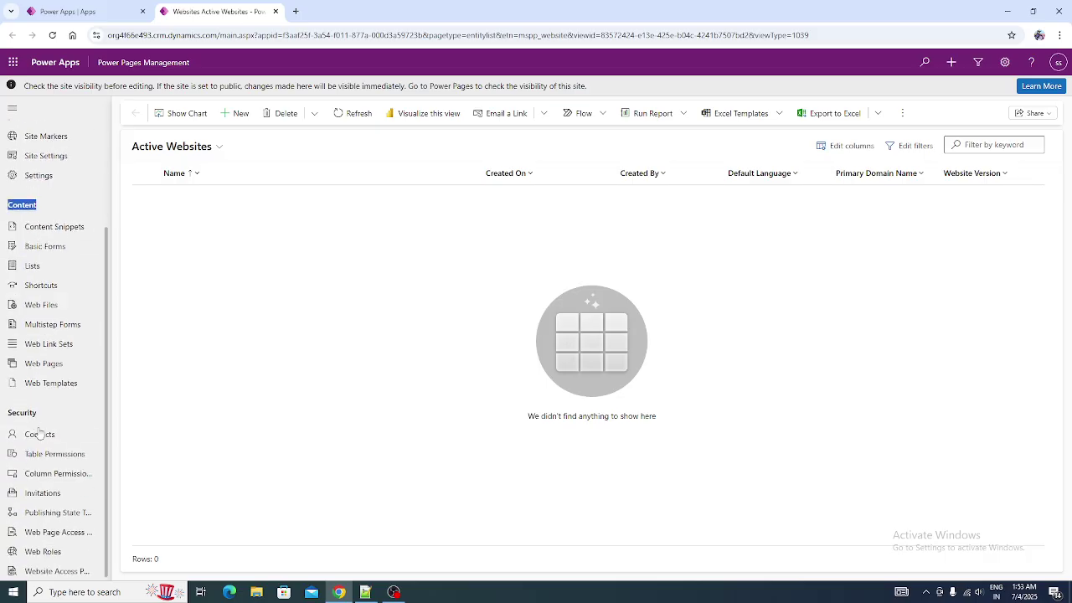
{"action": "left_click_drag", "start_coordinate": [38, 416], "coordinate": [6, 416]}
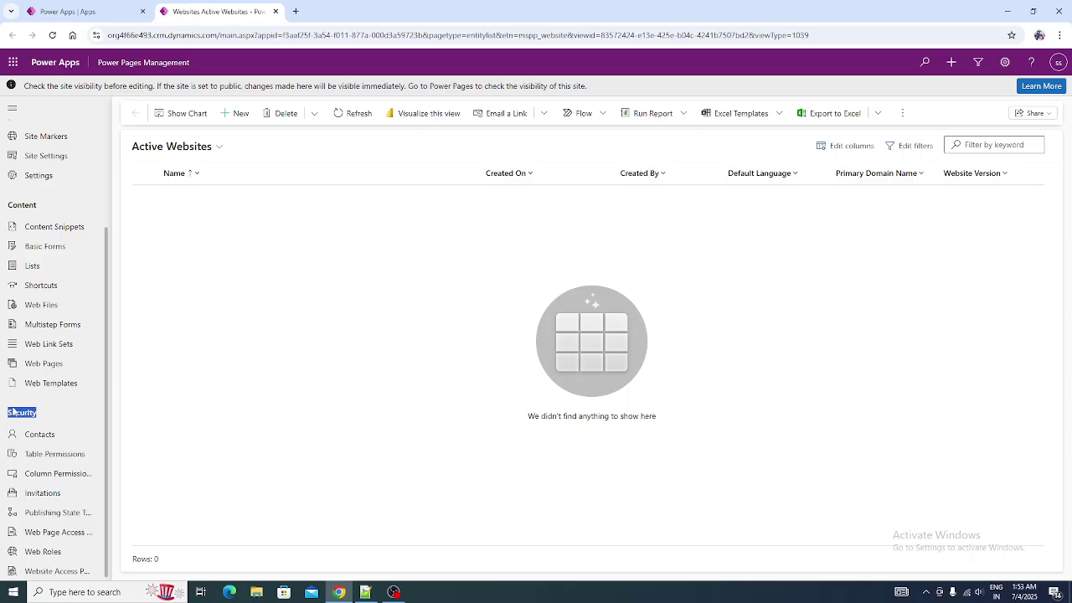
{"action": "scroll", "coordinate": [29, 381], "scroll_direction": "up", "scroll_amount": 3}
{"action": "left_click_drag", "start_coordinate": [6, 338], "coordinate": [35, 340]}
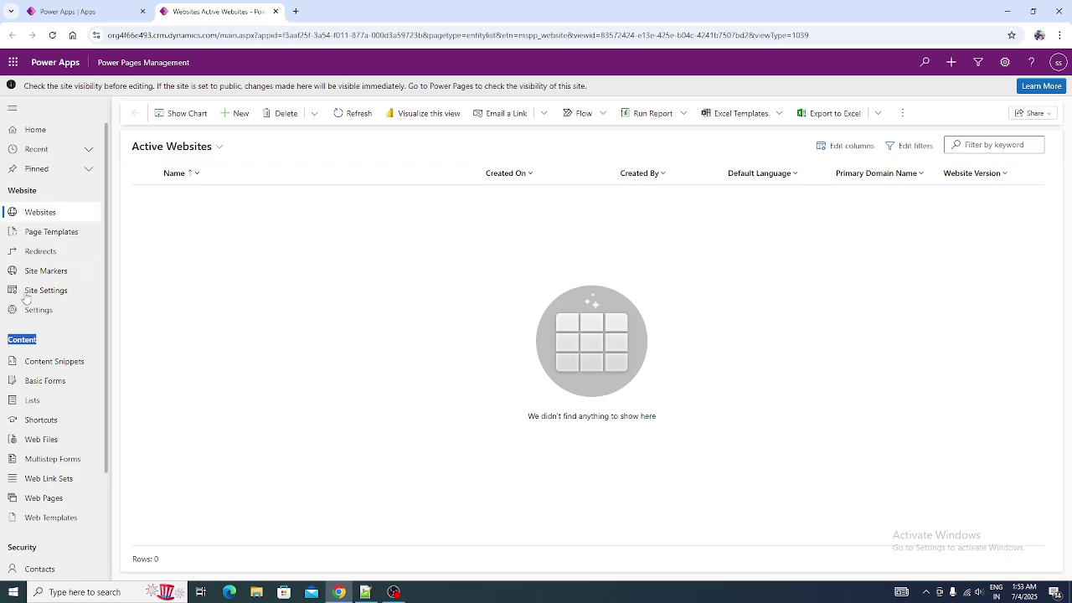
{"action": "scroll", "coordinate": [31, 284], "scroll_direction": "down", "scroll_amount": 3}
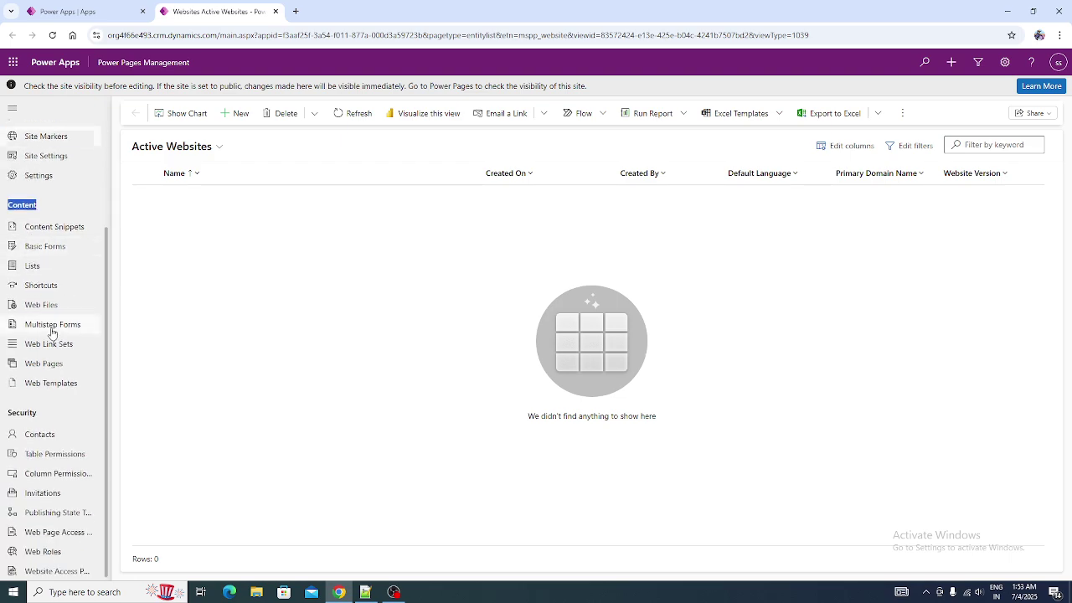
Open the Contacts table in the Security group and display its list of available views
{"action": "left_click", "coordinate": [46, 439]}
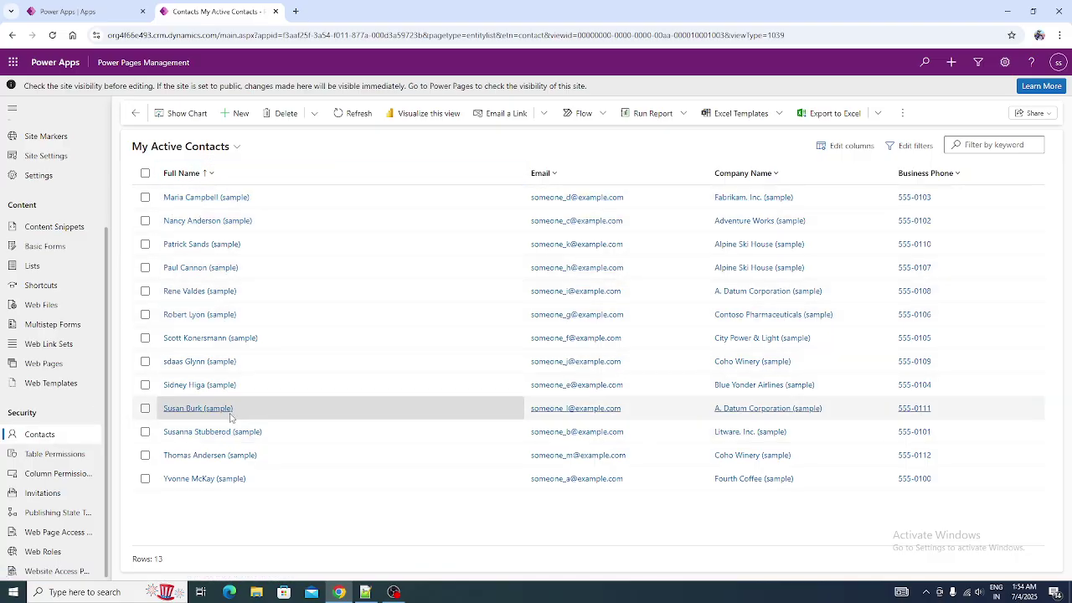
{"action": "left_click", "coordinate": [141, 149]}
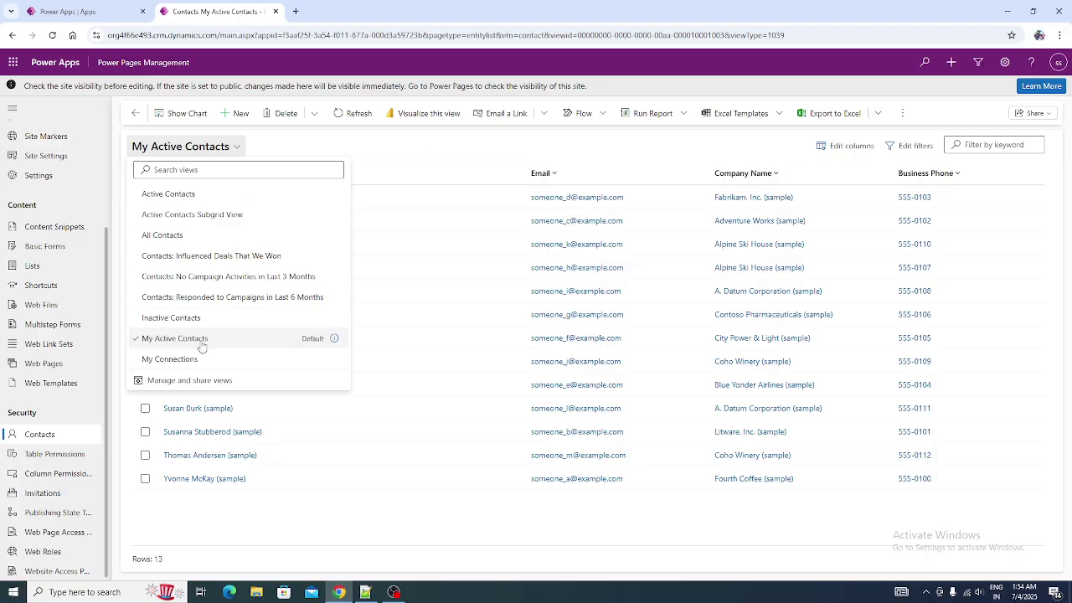
Switch the Contacts list to the All Contacts view, and from there to the Active Contacts view
{"action": "left_click", "coordinate": [162, 235]}
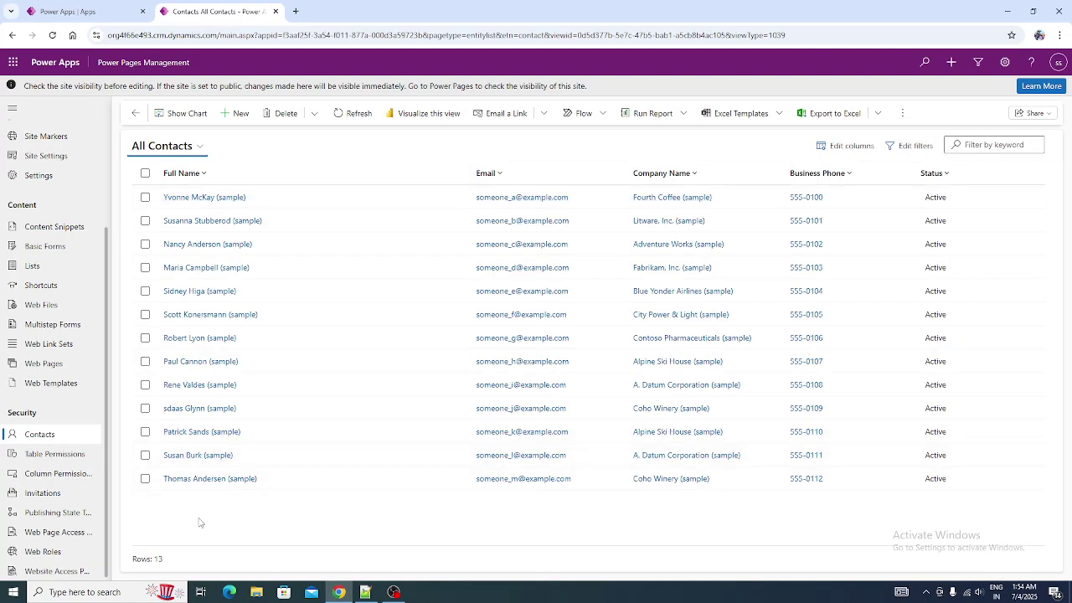
{"action": "left_click", "coordinate": [197, 147]}
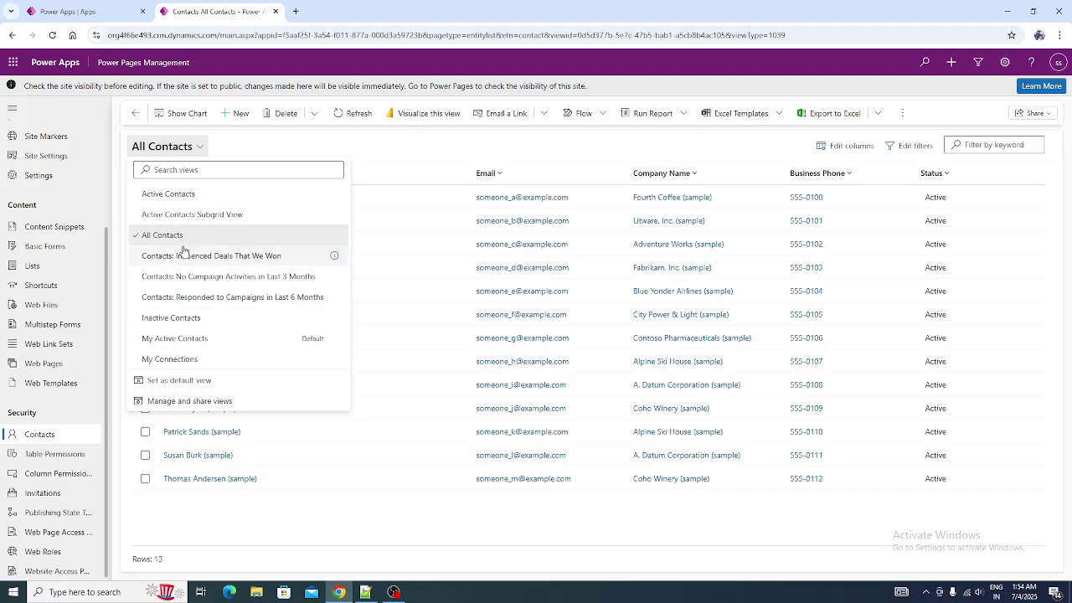
{"action": "left_click", "coordinate": [164, 199]}
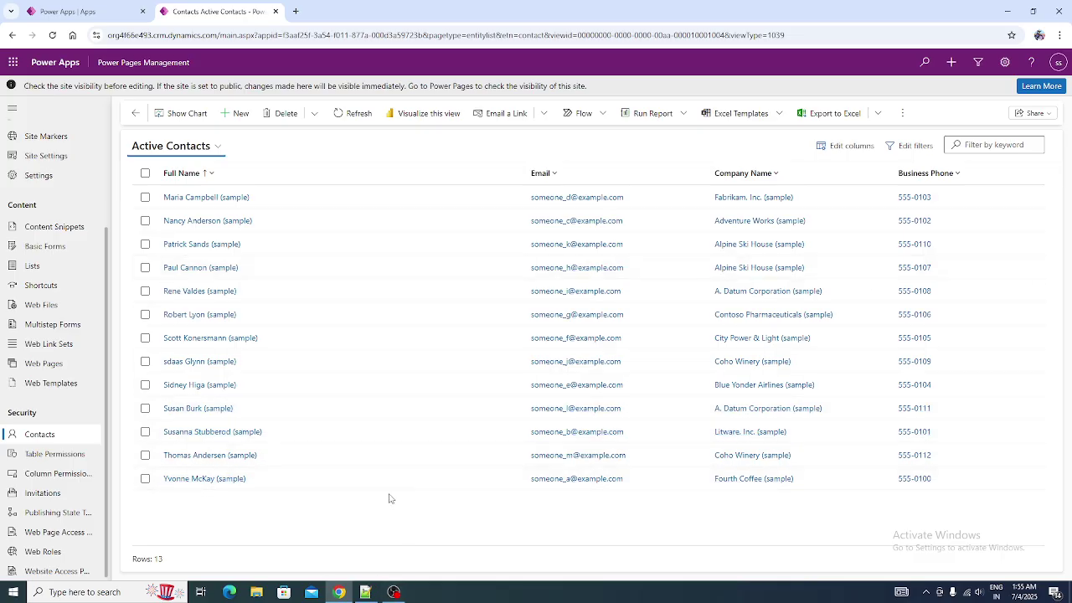
Open the first contact record in the list and review the forms available for it
{"action": "left_click", "coordinate": [199, 198]}
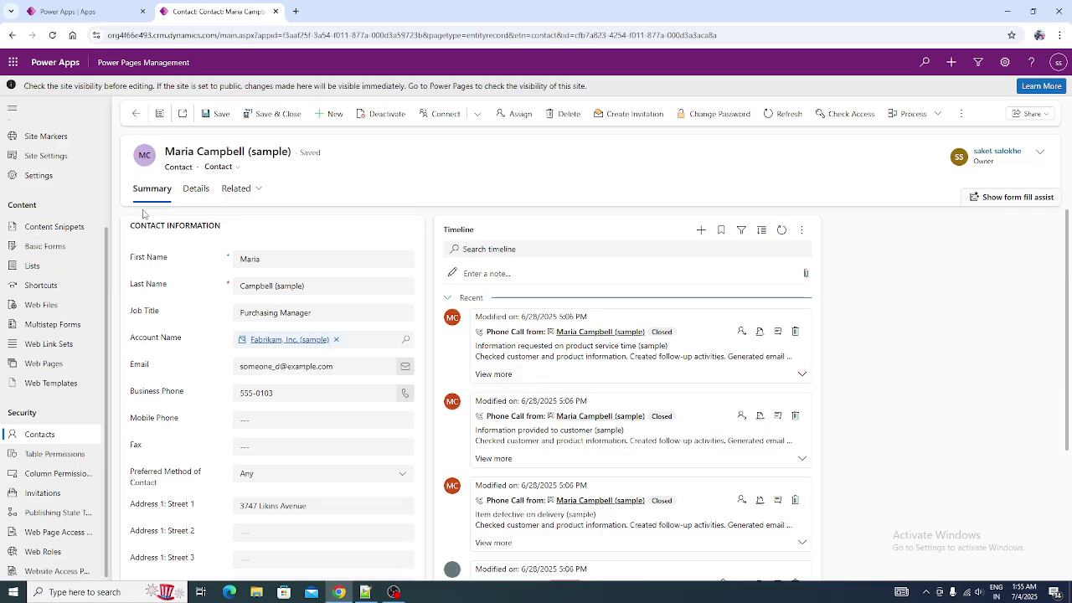
{"action": "scroll", "coordinate": [174, 217], "scroll_direction": "down", "scroll_amount": 1}
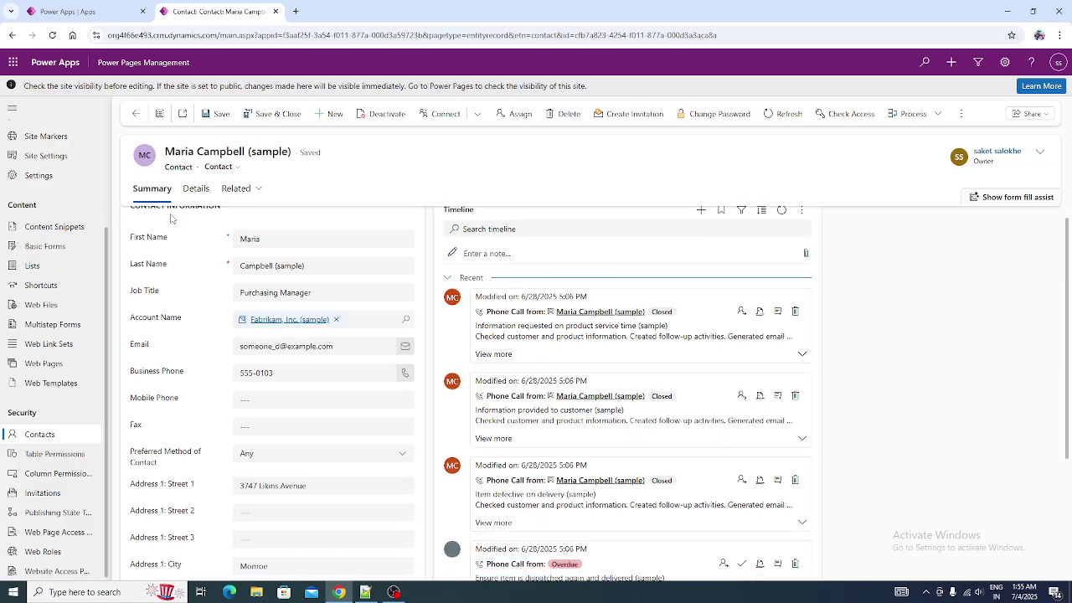
{"action": "scroll", "coordinate": [164, 234], "scroll_direction": "up", "scroll_amount": 1}
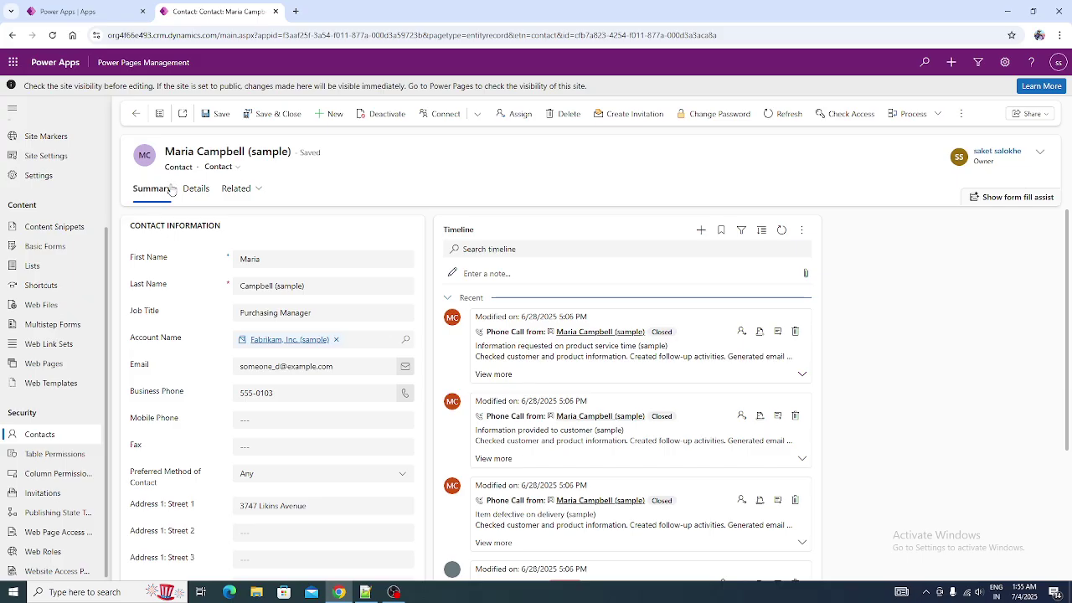
{"action": "left_click", "coordinate": [220, 167]}
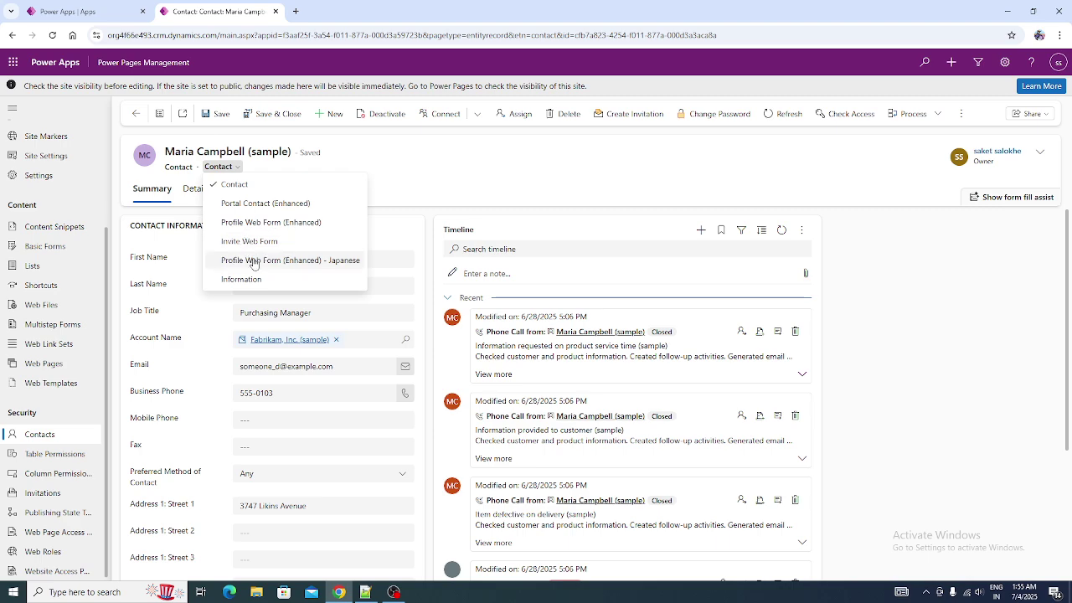
{"action": "left_click", "coordinate": [233, 168]}
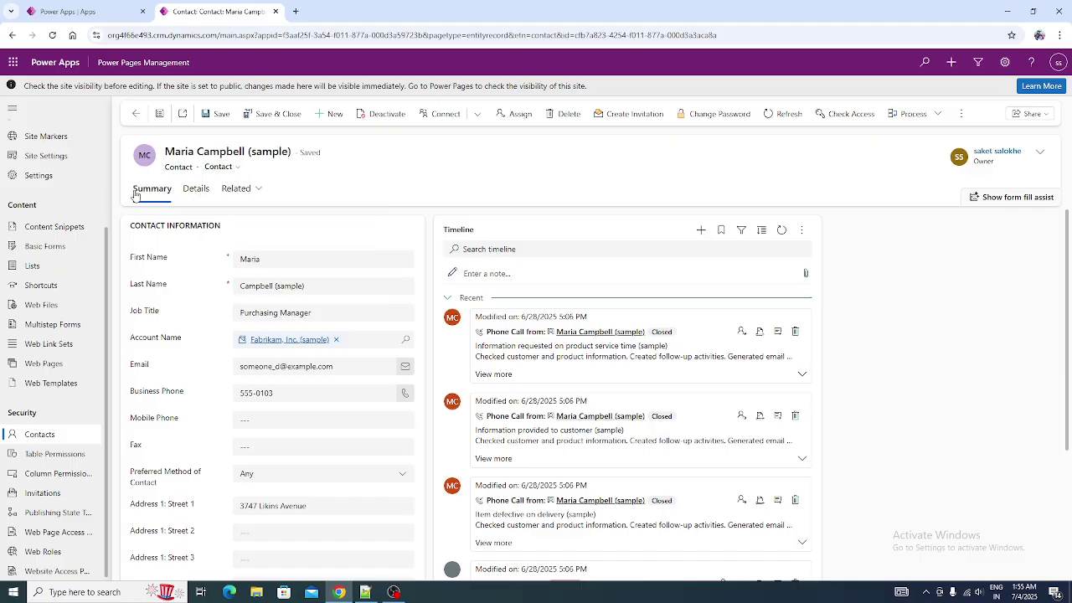
Look through the Summary and Details pages of the contact form
{"action": "left_click", "coordinate": [195, 190]}
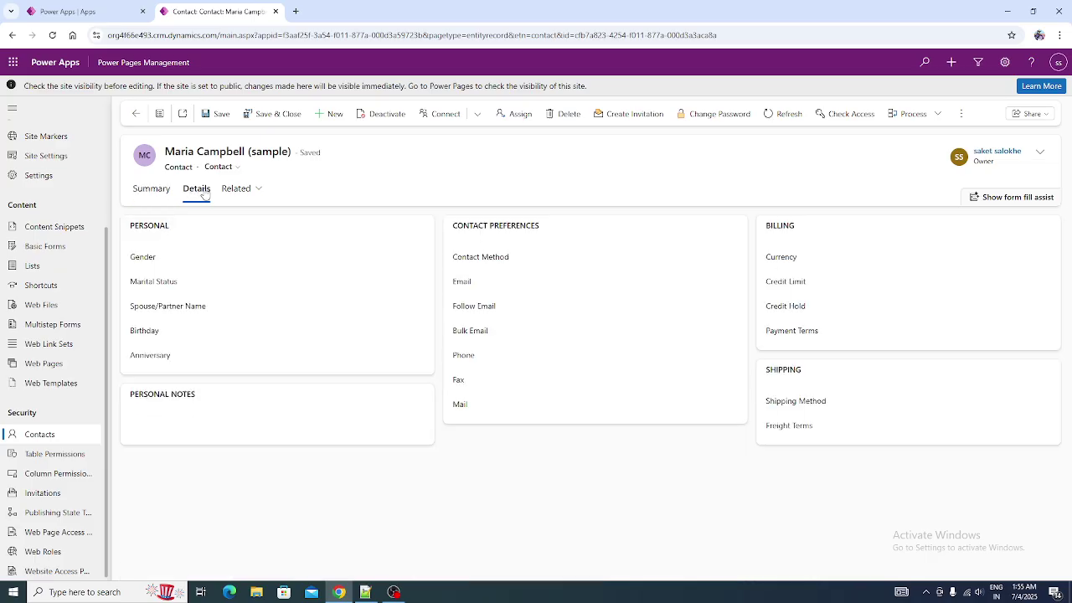
{"action": "left_click", "coordinate": [244, 192]}
{"action": "left_click", "coordinate": [152, 192]}
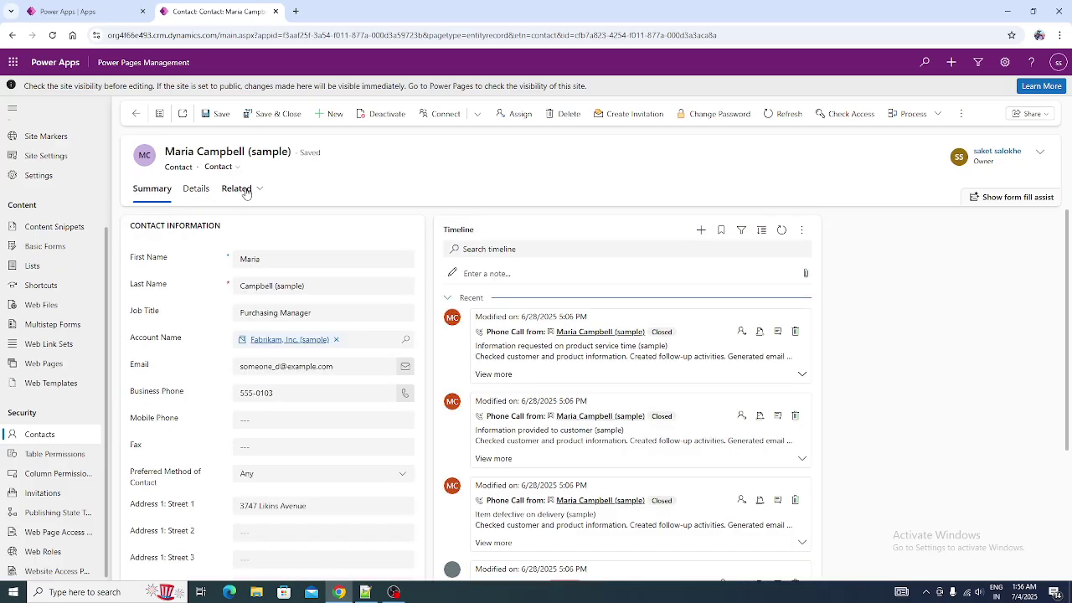
{"action": "left_click", "coordinate": [197, 189]}
{"action": "left_click", "coordinate": [149, 192]}
Examine the Contact Information and Timeline sections on the contact form's Summary page
{"action": "scroll", "coordinate": [139, 253], "scroll_direction": "down", "scroll_amount": 1}
{"action": "scroll", "coordinate": [142, 255], "scroll_direction": "up", "scroll_amount": 1}
{"action": "left_click_drag", "start_coordinate": [130, 225], "coordinate": [243, 227]}
{"action": "left_click", "coordinate": [479, 235]}
{"action": "left_click_drag", "start_coordinate": [479, 235], "coordinate": [444, 235]}
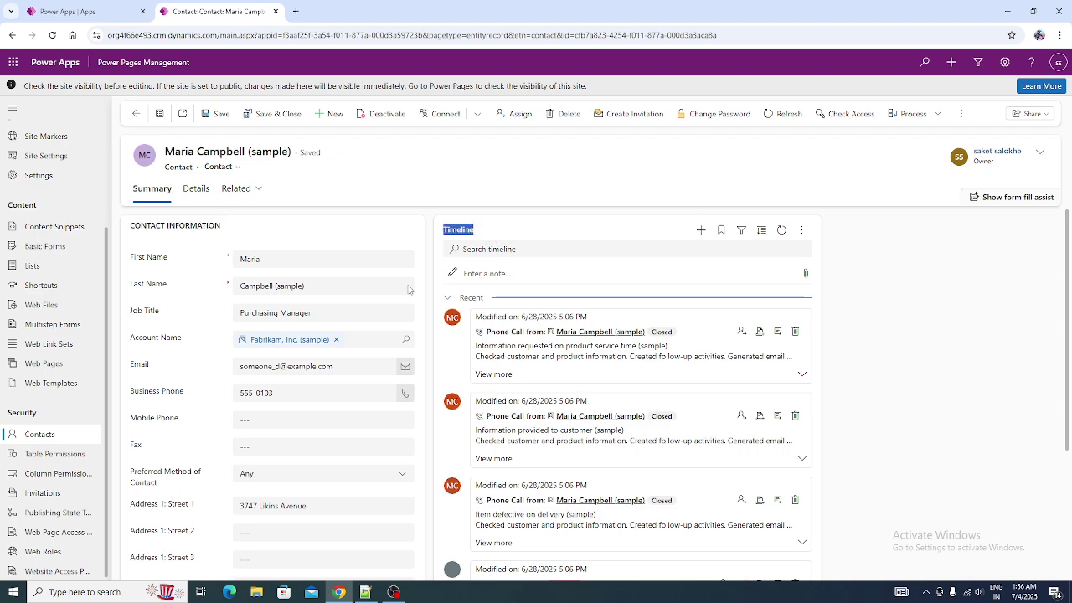
{"action": "scroll", "coordinate": [411, 291], "scroll_direction": "down", "scroll_amount": 3}
{"action": "scroll", "coordinate": [326, 524], "scroll_direction": "up", "scroll_amount": 3}
{"action": "left_click_drag", "start_coordinate": [221, 226], "coordinate": [130, 228]}
Examine the Personal, Contact Preferences and Billing sections on the contact form's Details page
{"action": "left_click", "coordinate": [196, 190]}
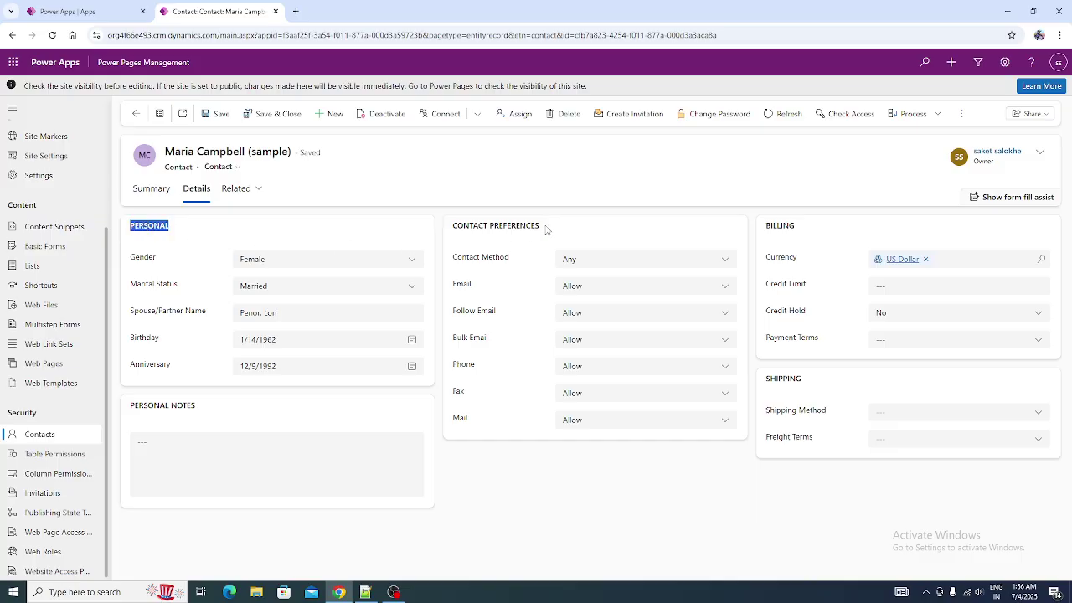
{"action": "left_click_drag", "start_coordinate": [542, 229], "coordinate": [452, 231]}
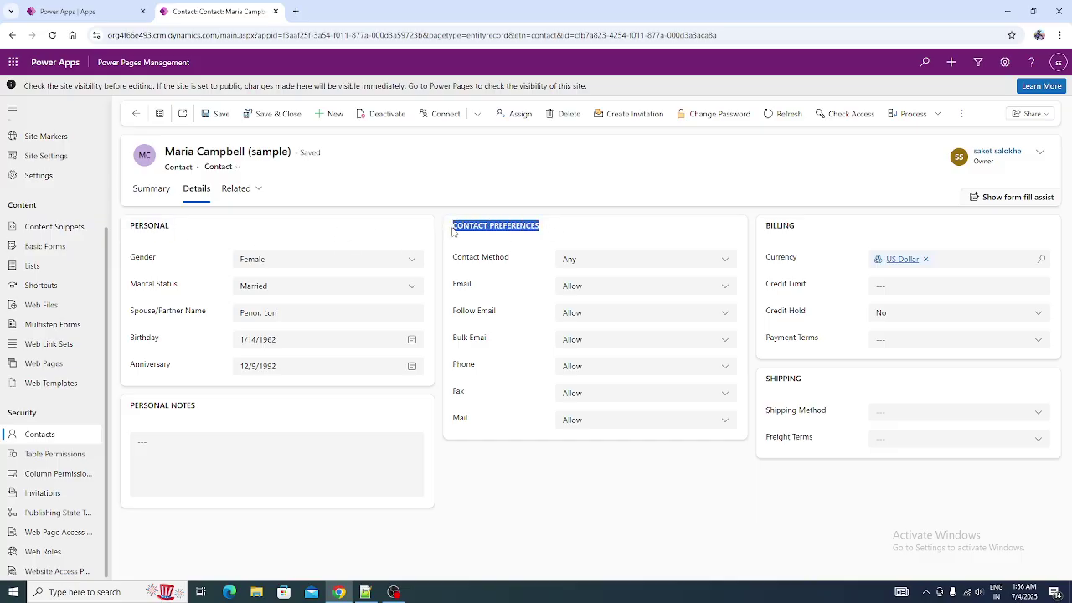
{"action": "left_click_drag", "start_coordinate": [804, 227], "coordinate": [766, 232]}
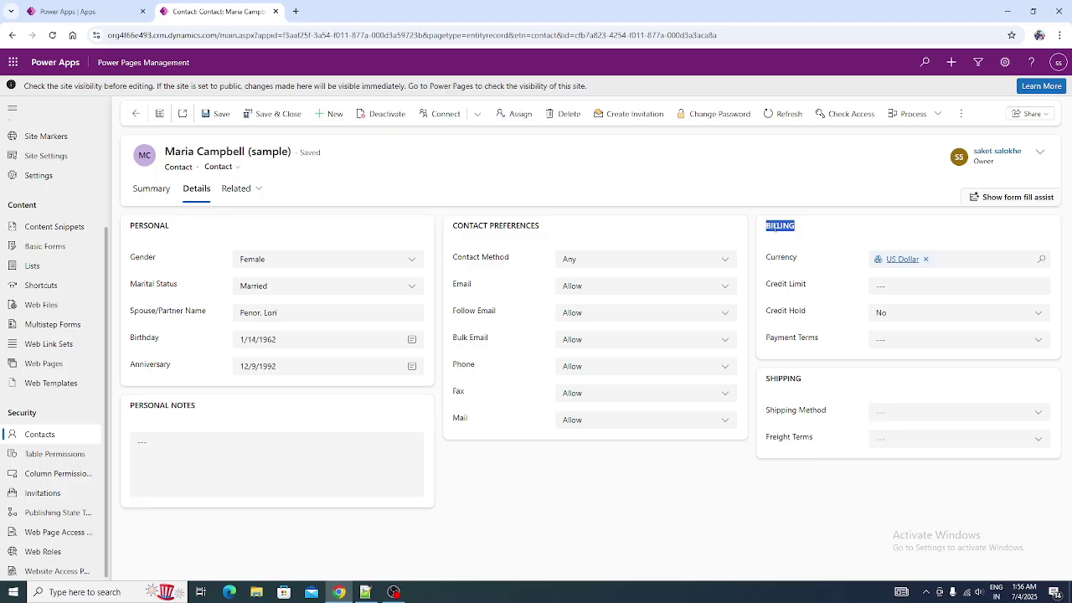
{"action": "left_click", "coordinate": [817, 232]}
{"action": "mouse_move", "coordinate": [216, 265]}
{"action": "left_click_drag", "start_coordinate": [131, 227], "coordinate": [181, 229]}
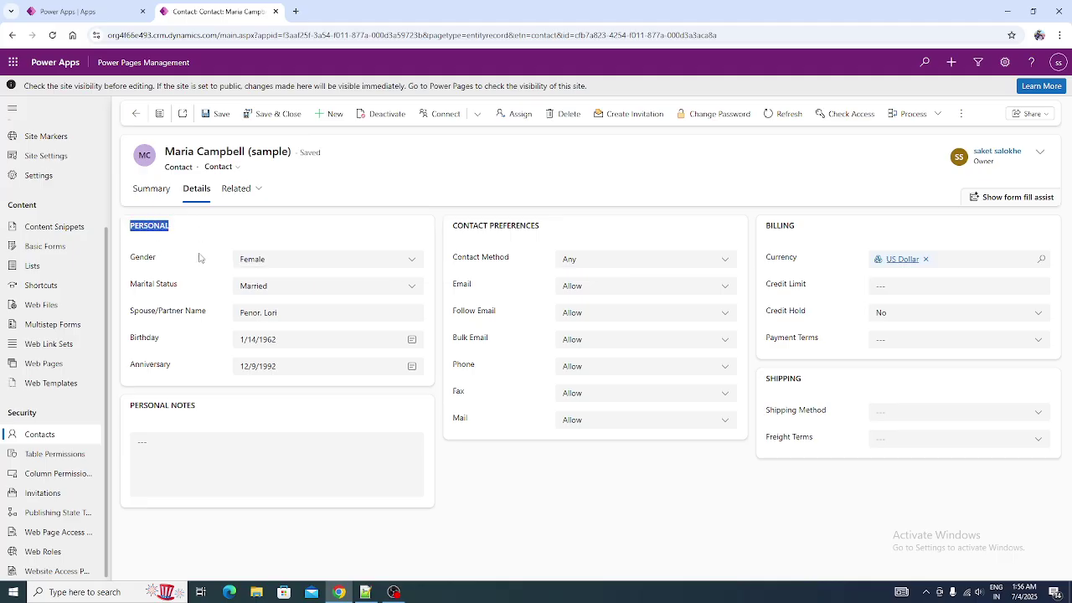
{"action": "left_click", "coordinate": [167, 241]}
{"action": "double_click", "coordinate": [156, 225]}
Examine the individual columns in the Personal section, such as Gender, Marital Status and Birthday
{"action": "left_click", "coordinate": [145, 264]}
{"action": "left_click_drag", "start_coordinate": [133, 289], "coordinate": [175, 289]}
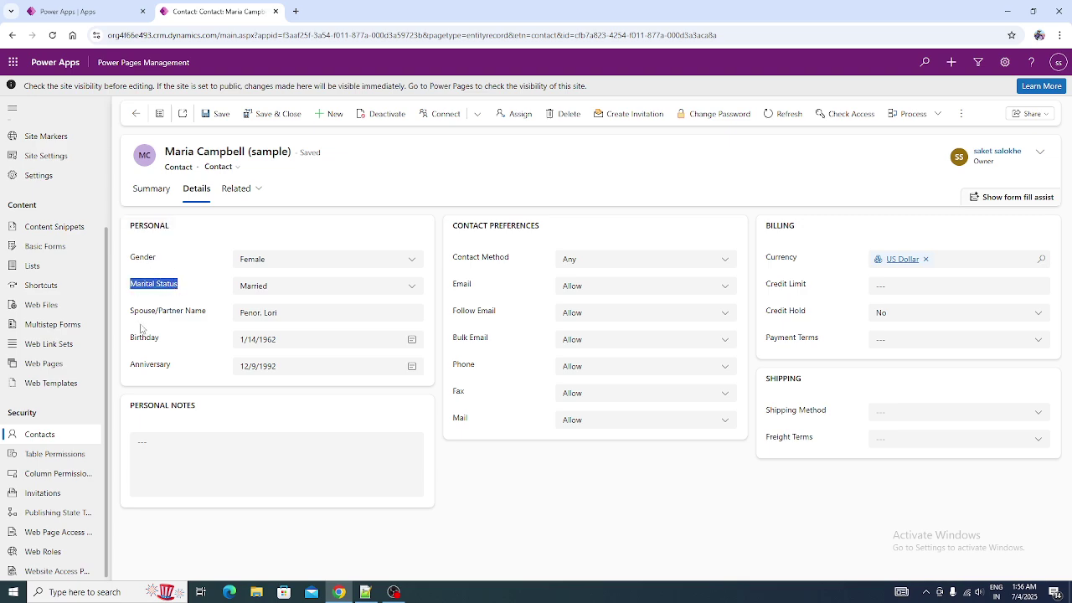
{"action": "left_click_drag", "start_coordinate": [145, 338], "coordinate": [168, 339]}
{"action": "left_click", "coordinate": [187, 373]}
{"action": "left_click_drag", "start_coordinate": [129, 232], "coordinate": [144, 224]}
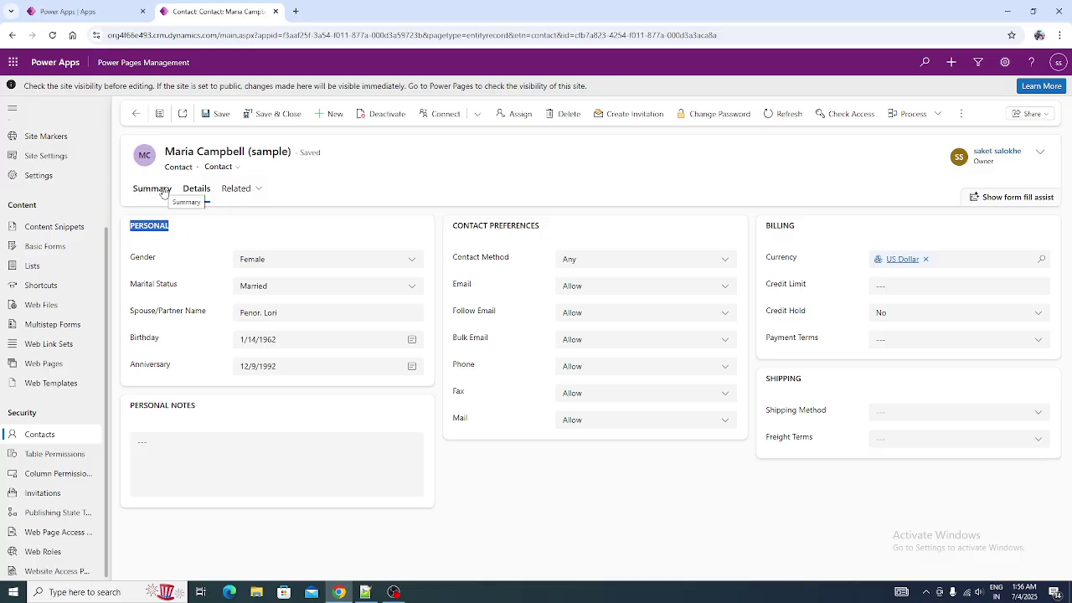
{"action": "left_click", "coordinate": [147, 264]}
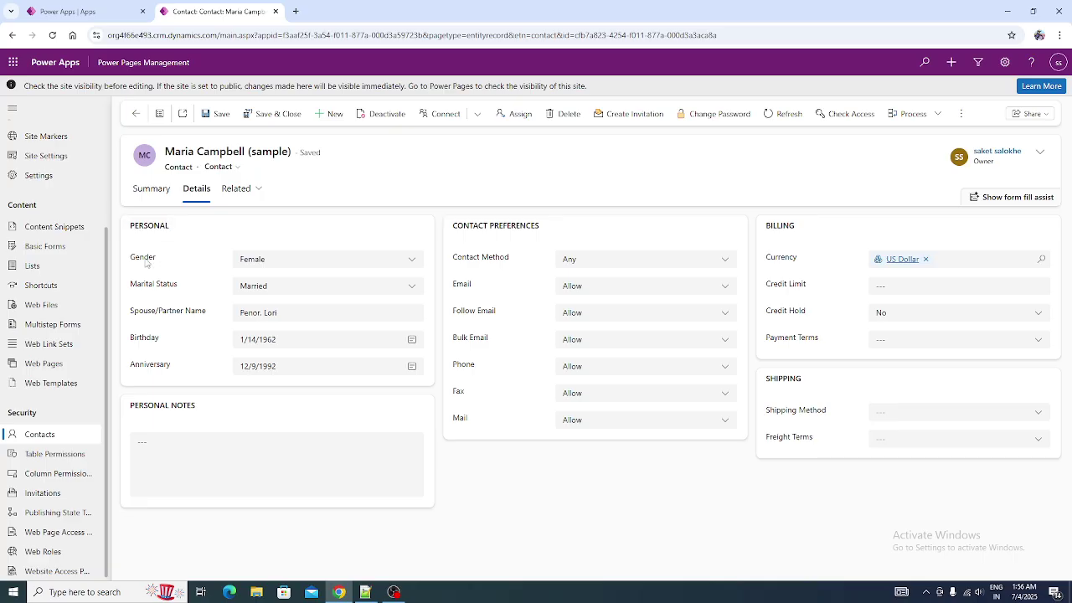
{"action": "mouse_move", "coordinate": [128, 259]}
{"action": "left_mouse_down"}
{"action": "mouse_move", "coordinate": [166, 261]}
{"action": "mouse_move", "coordinate": [129, 260]}
{"action": "left_mouse_up"}
{"action": "left_click", "coordinate": [171, 264]}
{"action": "left_click_drag", "start_coordinate": [156, 265], "coordinate": [127, 261]}
Return to the contact's Summary page and examine its fields, focusing on the Account Name lookup
{"action": "left_click", "coordinate": [152, 191]}
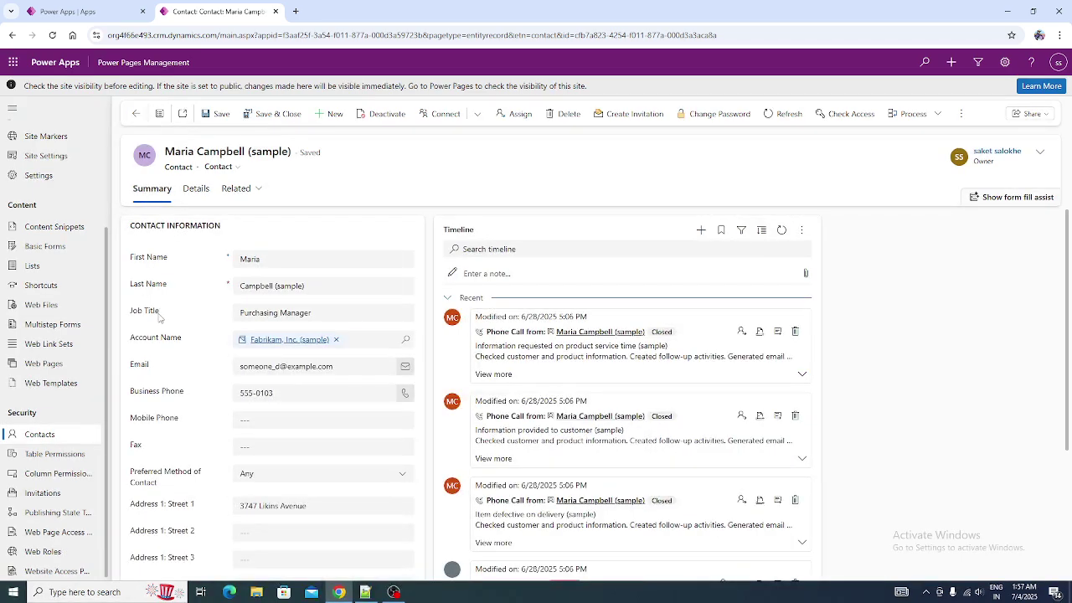
{"action": "scroll", "coordinate": [156, 312], "scroll_direction": "down", "scroll_amount": 2}
{"action": "scroll", "coordinate": [163, 315], "scroll_direction": "up", "scroll_amount": 2}
{"action": "scroll", "coordinate": [165, 318], "scroll_direction": "down", "scroll_amount": 3}
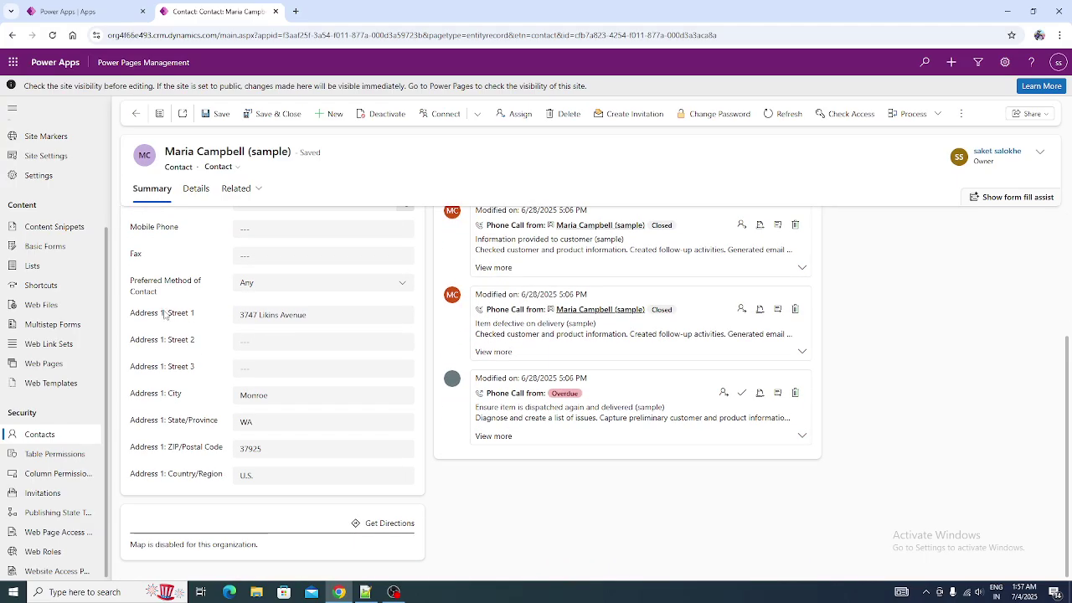
{"action": "scroll", "coordinate": [165, 315], "scroll_direction": "up", "scroll_amount": 3}
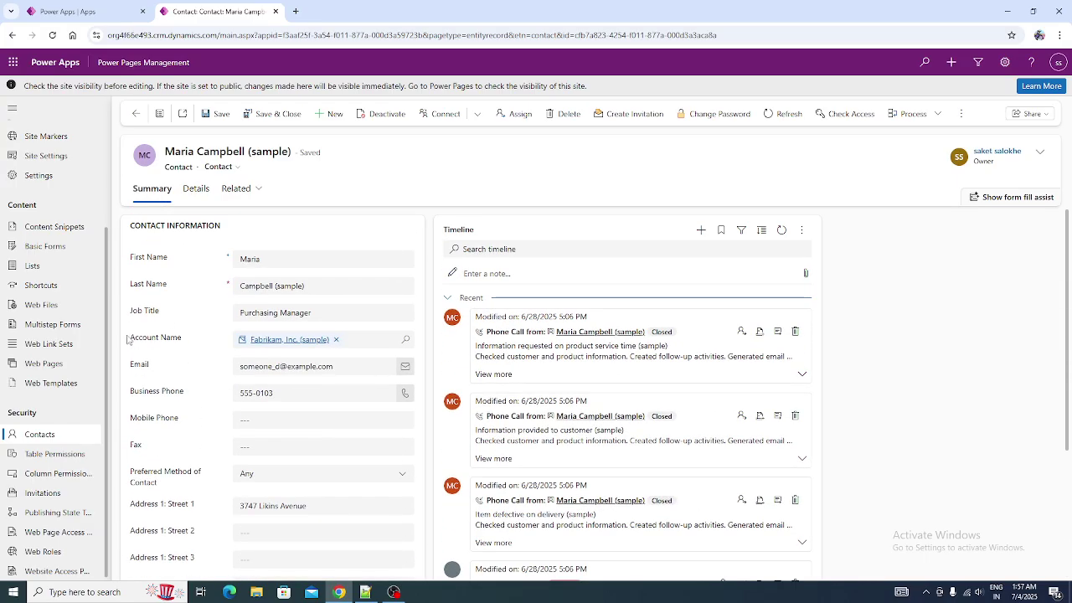
{"action": "left_click_drag", "start_coordinate": [131, 338], "coordinate": [186, 342]}
{"action": "left_click", "coordinate": [197, 343]}
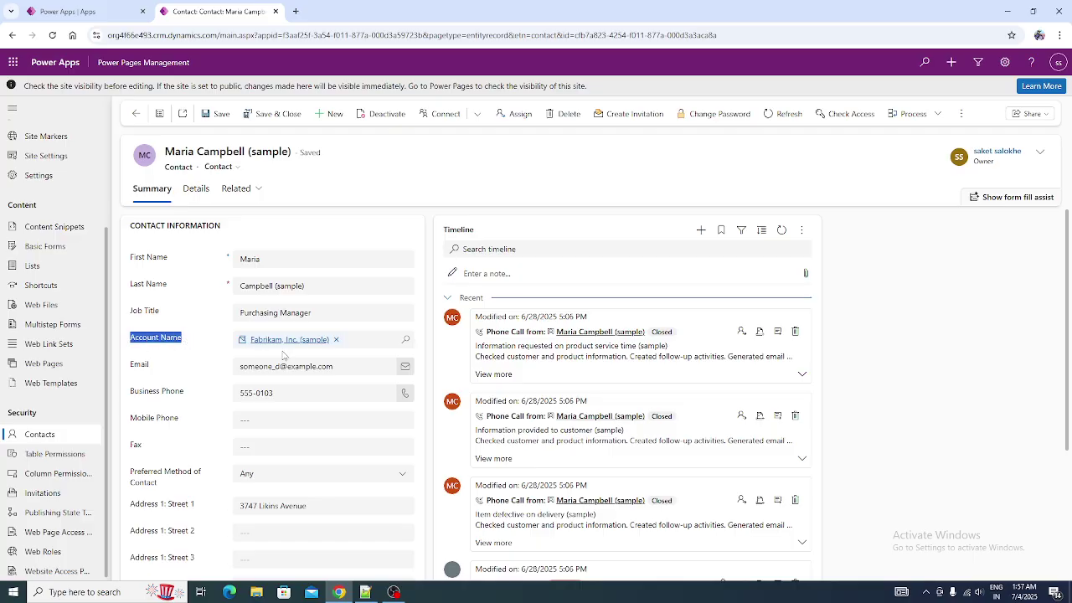
{"action": "left_click", "coordinate": [213, 351]}
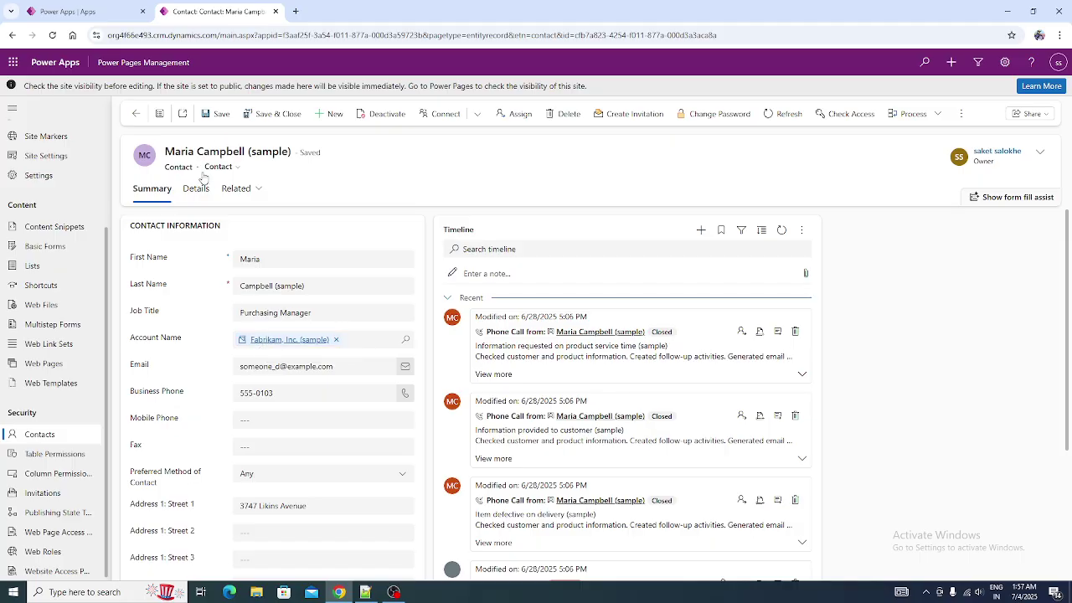
Open the Fabrikam, Inc. (sample) account from the contact's Account Name lookup and dismiss the backup notification
{"action": "left_click_drag", "start_coordinate": [165, 155], "coordinate": [244, 155]}
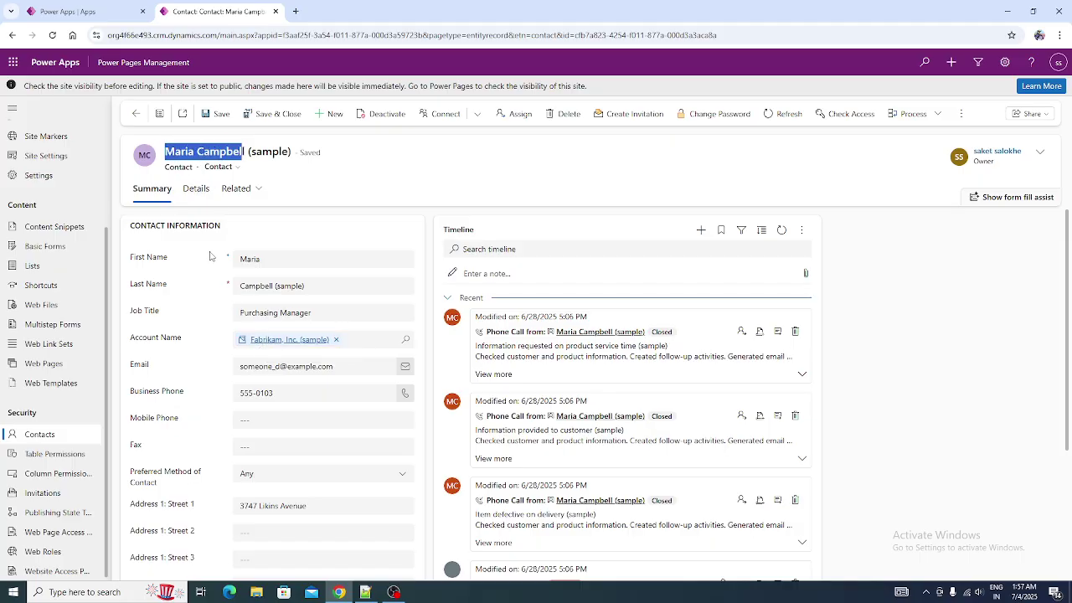
{"action": "left_click", "coordinate": [187, 347]}
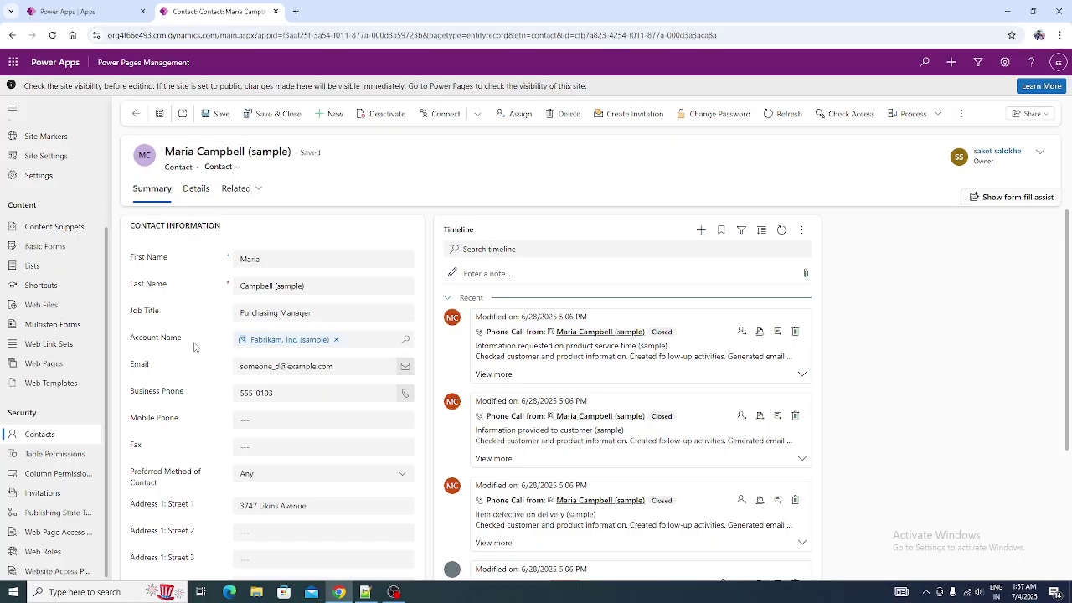
{"action": "left_click", "coordinate": [263, 341]}
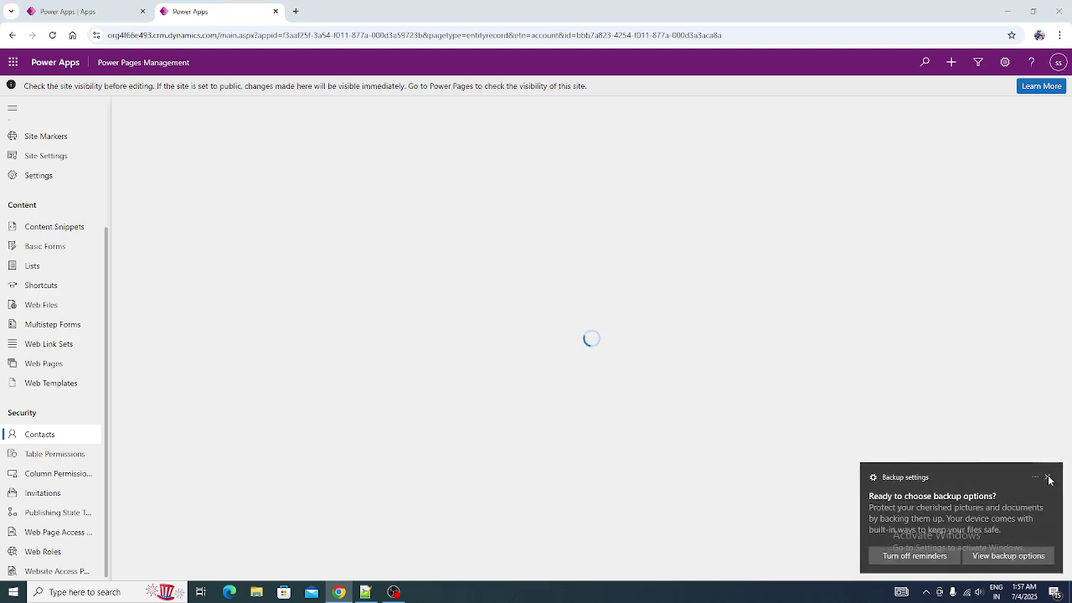
{"action": "left_click", "coordinate": [1048, 477]}
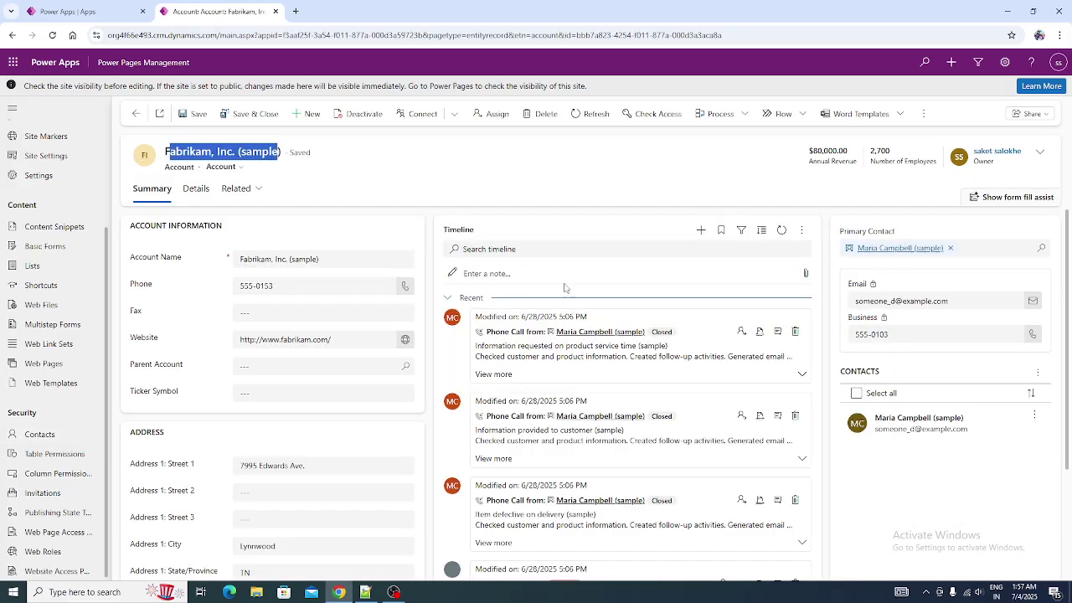
Examine the Contacts subgrid on the Fabrikam, Inc. account form
{"action": "scroll", "coordinate": [687, 328], "scroll_direction": "down", "scroll_amount": 2}
{"action": "left_click", "coordinate": [1002, 334]}
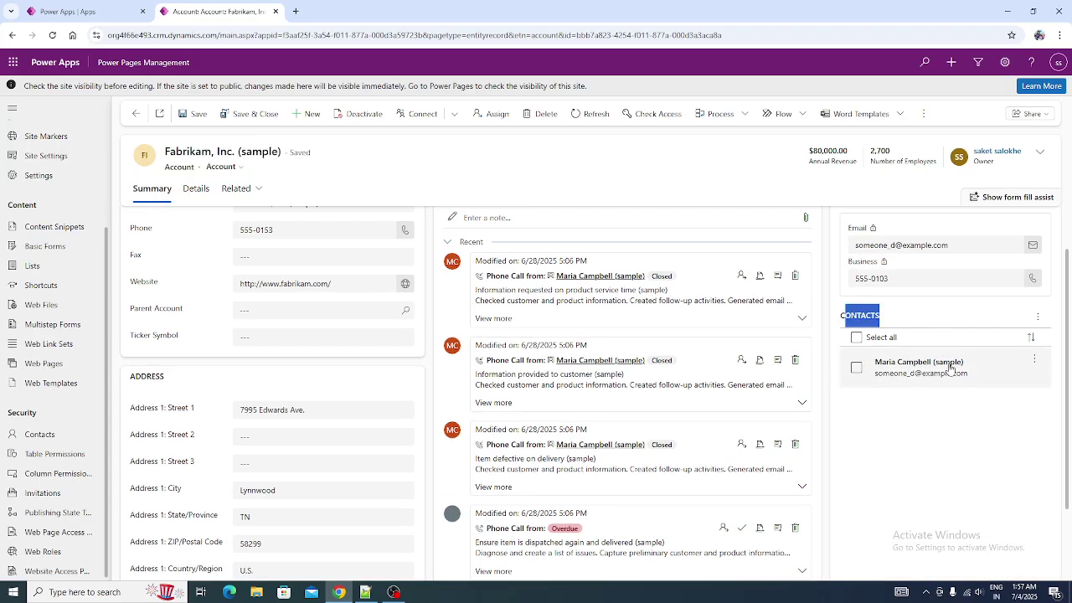
{"action": "scroll", "coordinate": [950, 368], "scroll_direction": "up", "scroll_amount": 1}
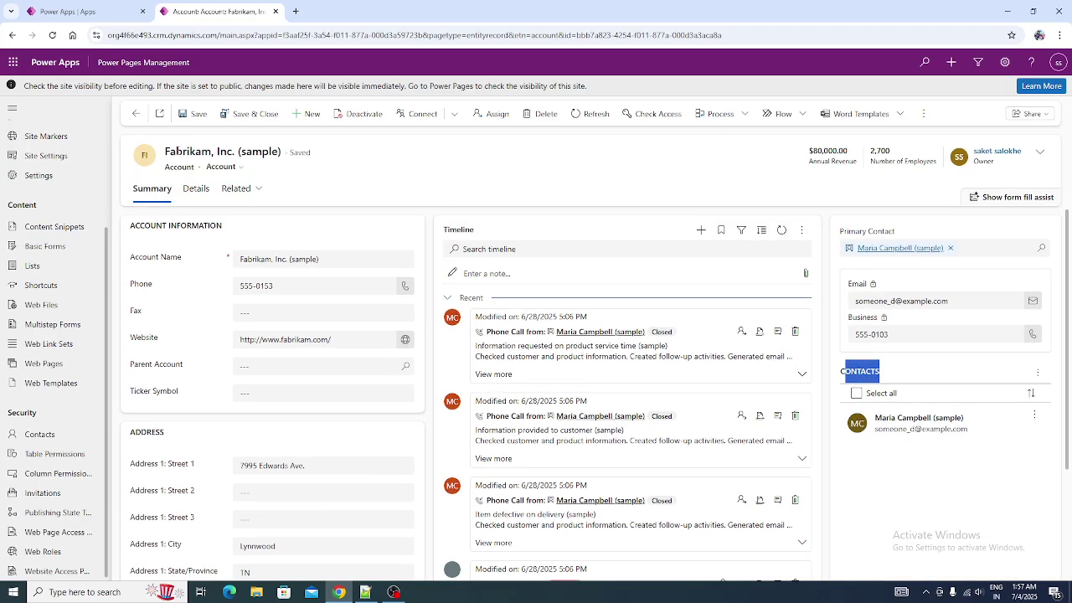
Go back to the contact record, point out its Account Name lookup, and reopen the linked account through it
{"action": "left_click", "coordinate": [132, 115]}
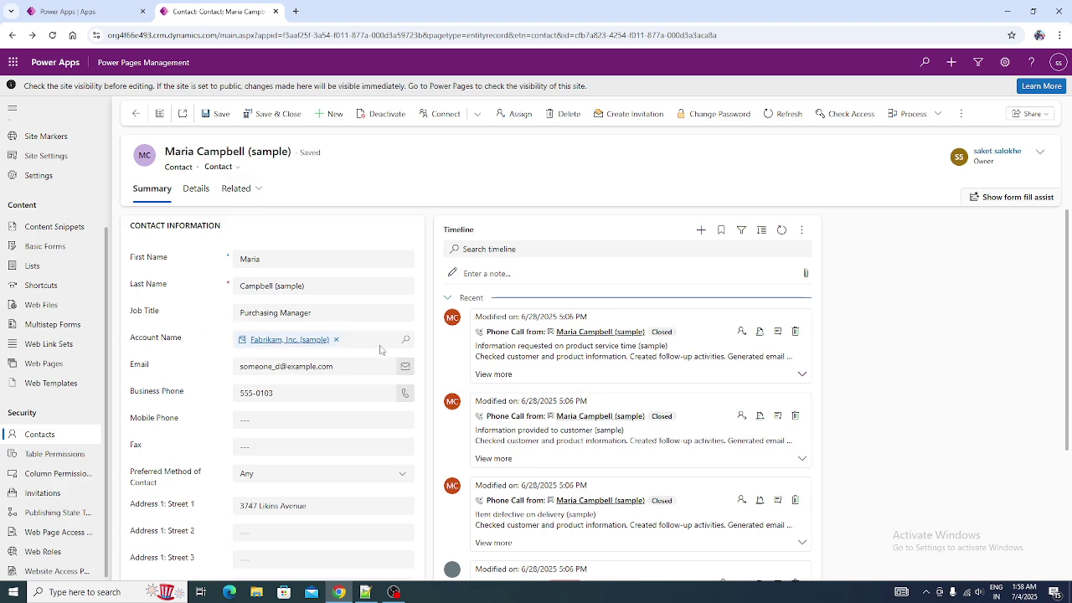
{"action": "left_click_drag", "start_coordinate": [131, 345], "coordinate": [191, 344]}
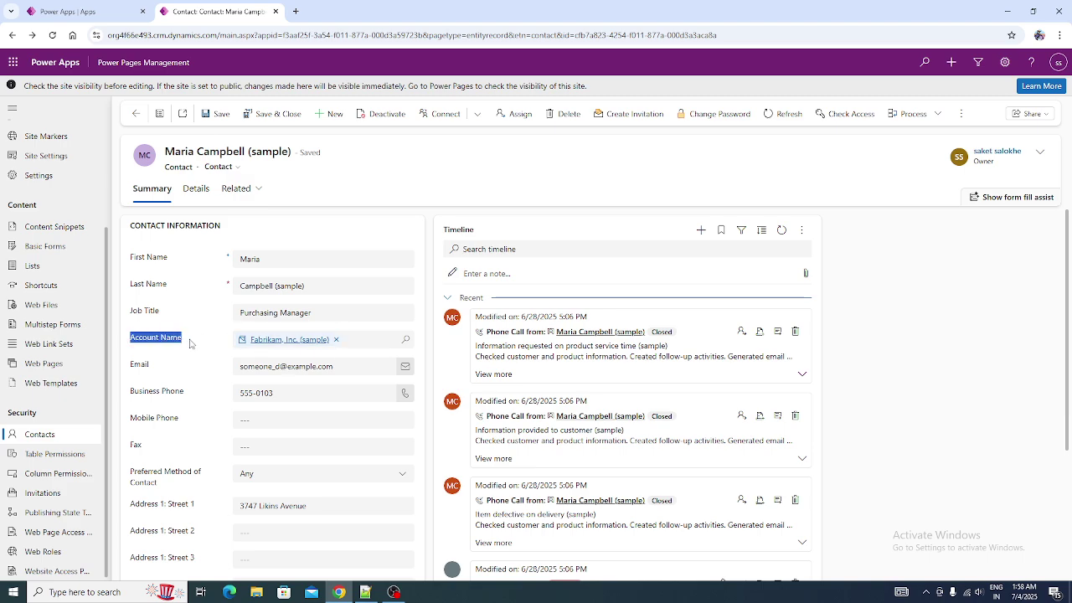
{"action": "left_click", "coordinate": [283, 340]}
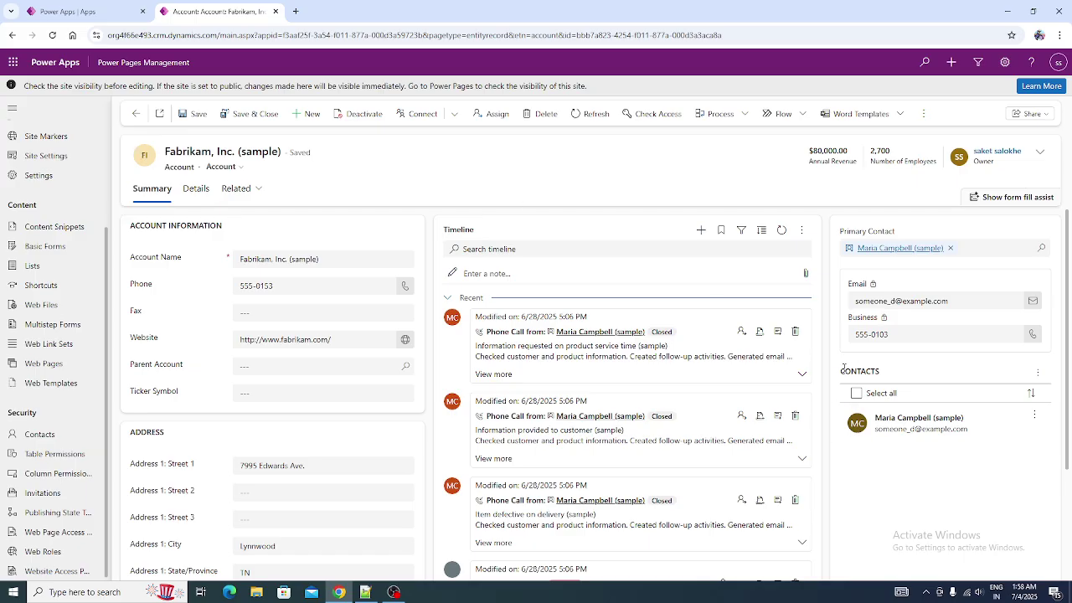
Review the account's Contacts subgrid and display its additional commands
{"action": "left_click_drag", "start_coordinate": [842, 368], "coordinate": [891, 384]}
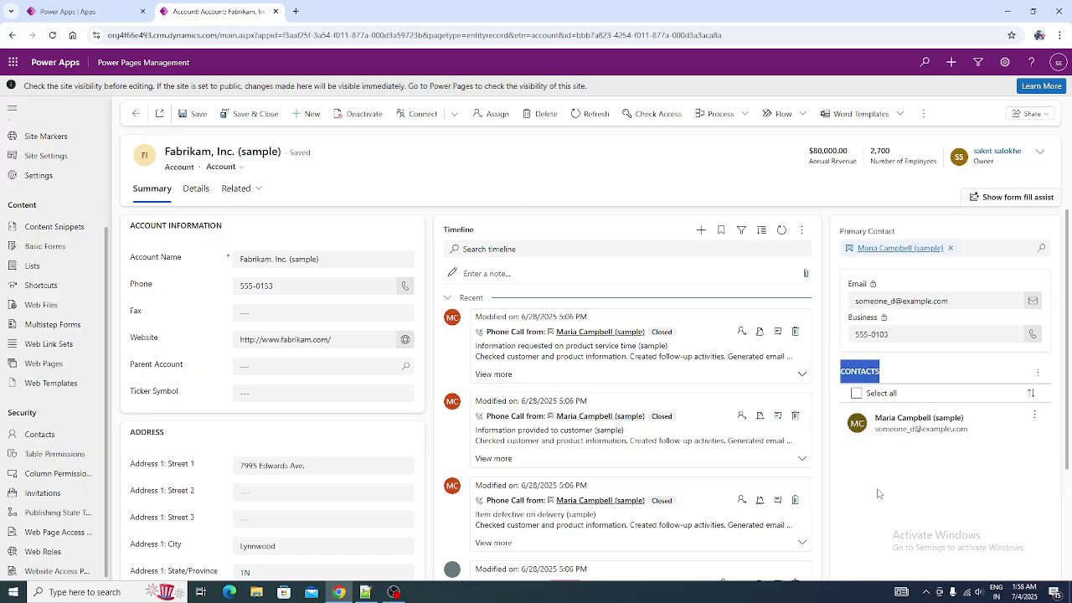
{"action": "left_click", "coordinate": [886, 462]}
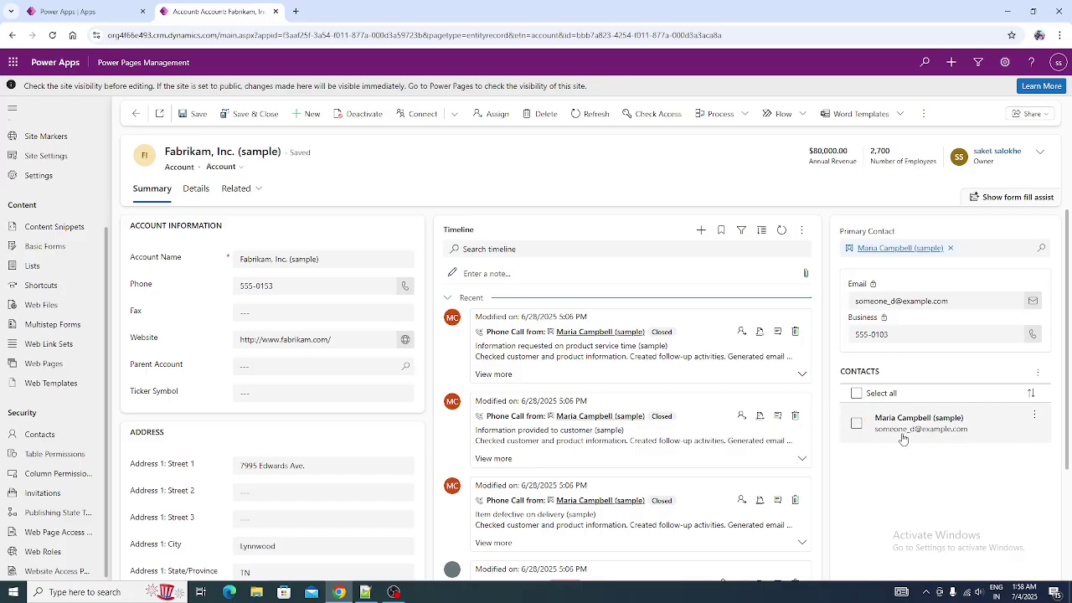
{"action": "left_click", "coordinate": [1038, 379]}
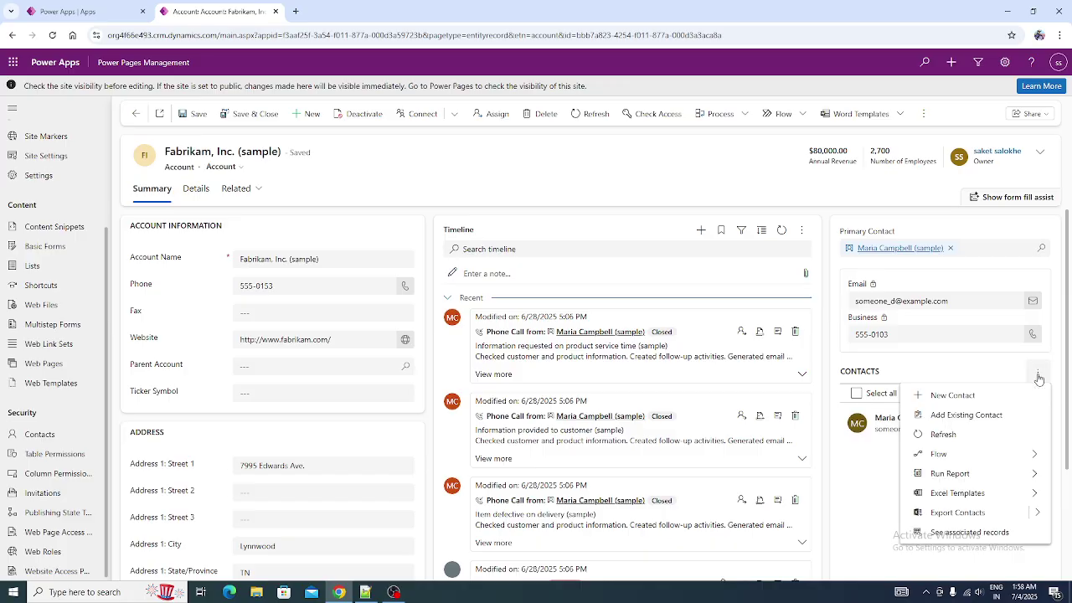
Add a new contact from the account's Contacts subgrid with first name "demo" and last name "demo last name", and save it
{"action": "left_click", "coordinate": [988, 397]}
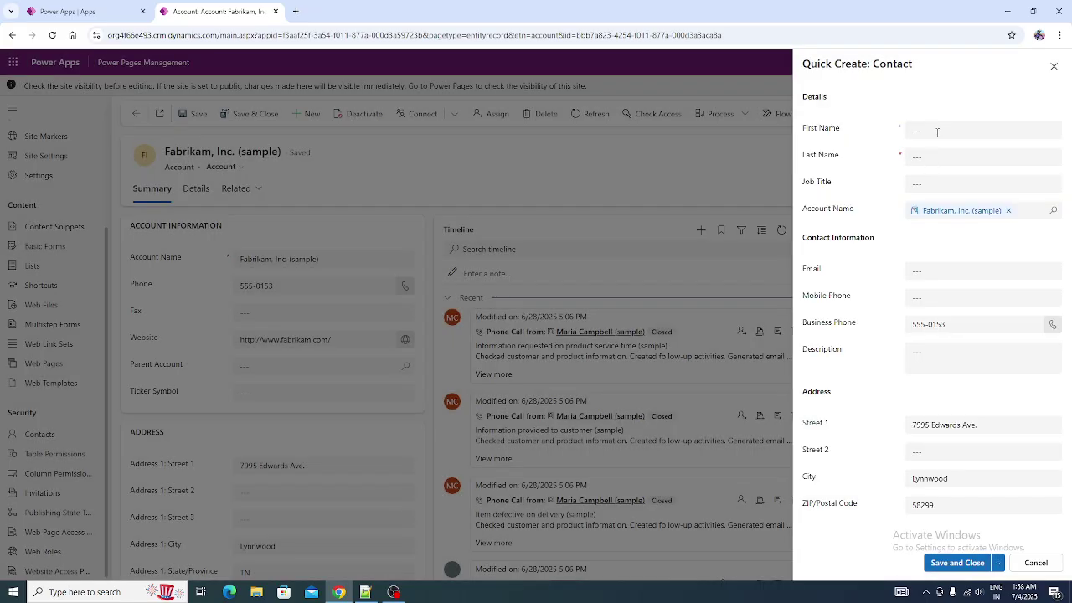
{"action": "left_click", "coordinate": [937, 132]}
{"action": "key", "text": "Tab"}
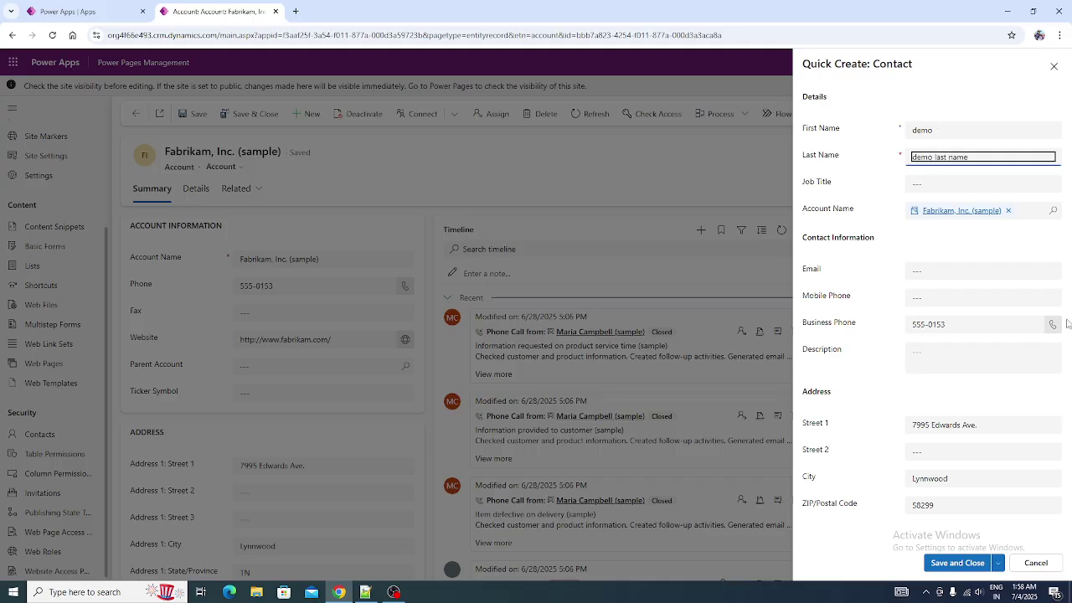
{"action": "left_click", "coordinate": [957, 563]}
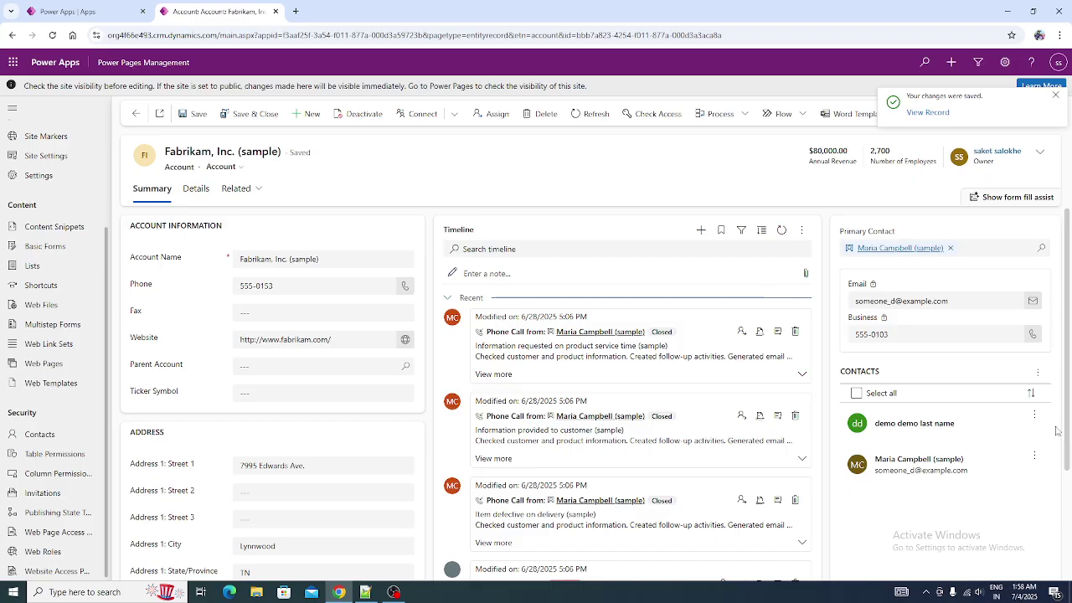
Open the newly added contact from the Contacts subgrid and point out its Account Name lookup field
{"action": "double_click", "coordinate": [923, 432]}
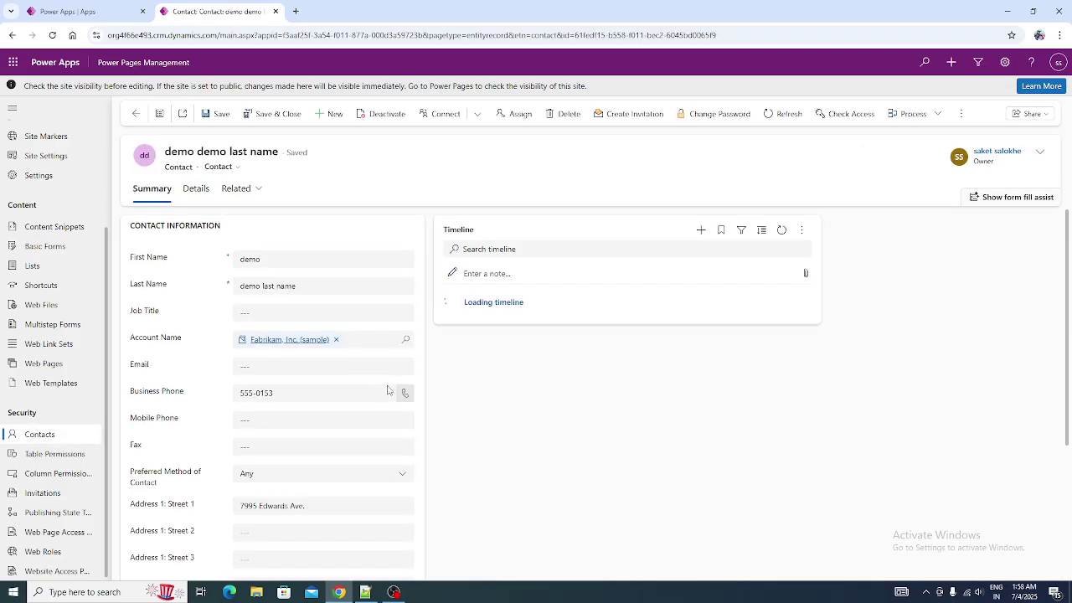
{"action": "scroll", "coordinate": [194, 285], "scroll_direction": "down", "scroll_amount": 5}
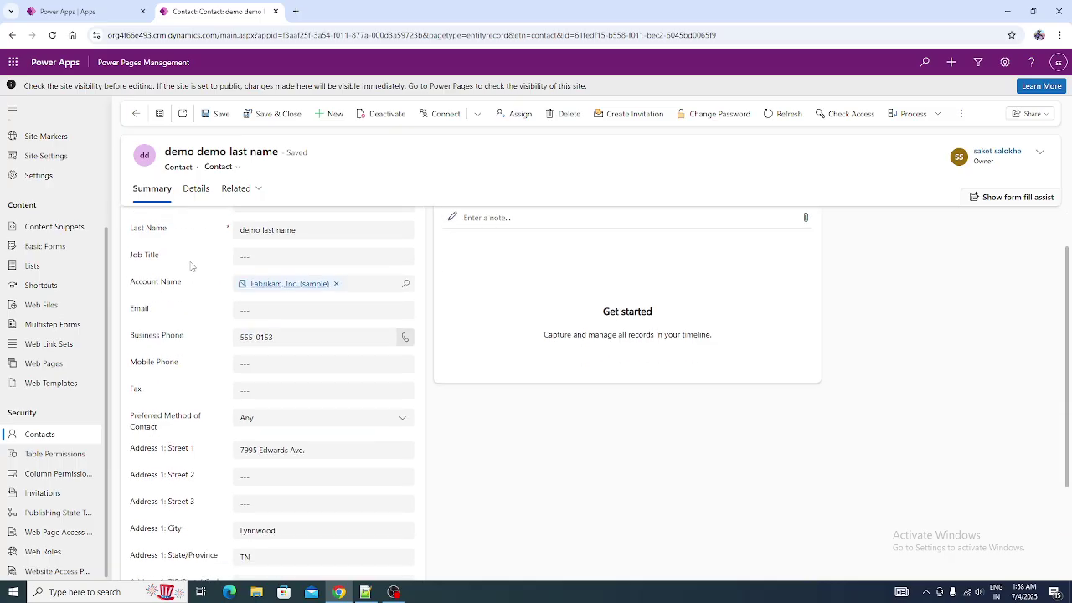
{"action": "scroll", "coordinate": [193, 267], "scroll_direction": "up", "scroll_amount": 5}
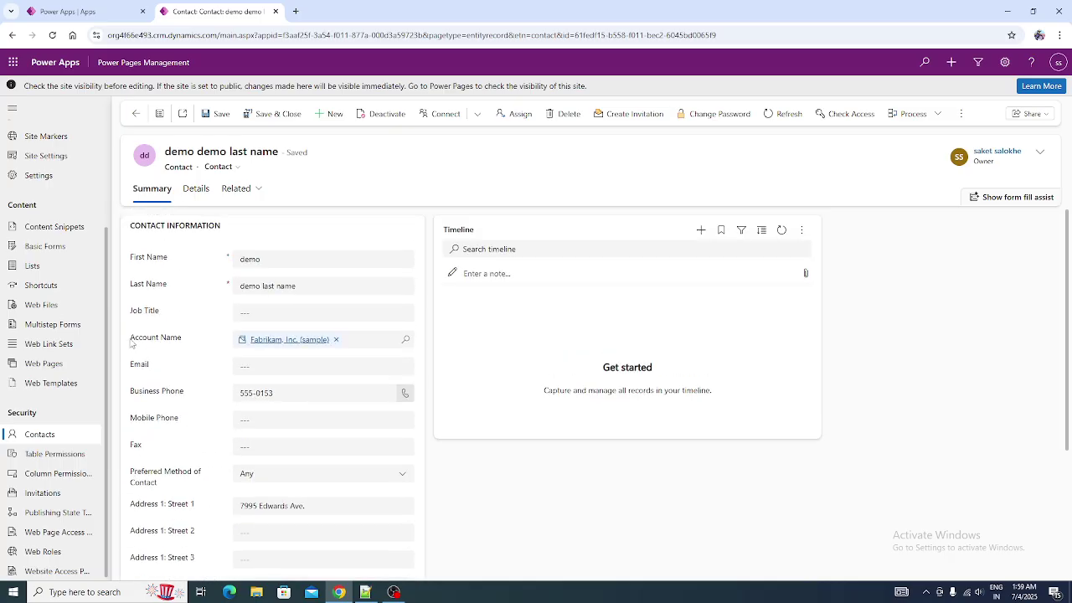
{"action": "left_click_drag", "start_coordinate": [131, 338], "coordinate": [171, 339]}
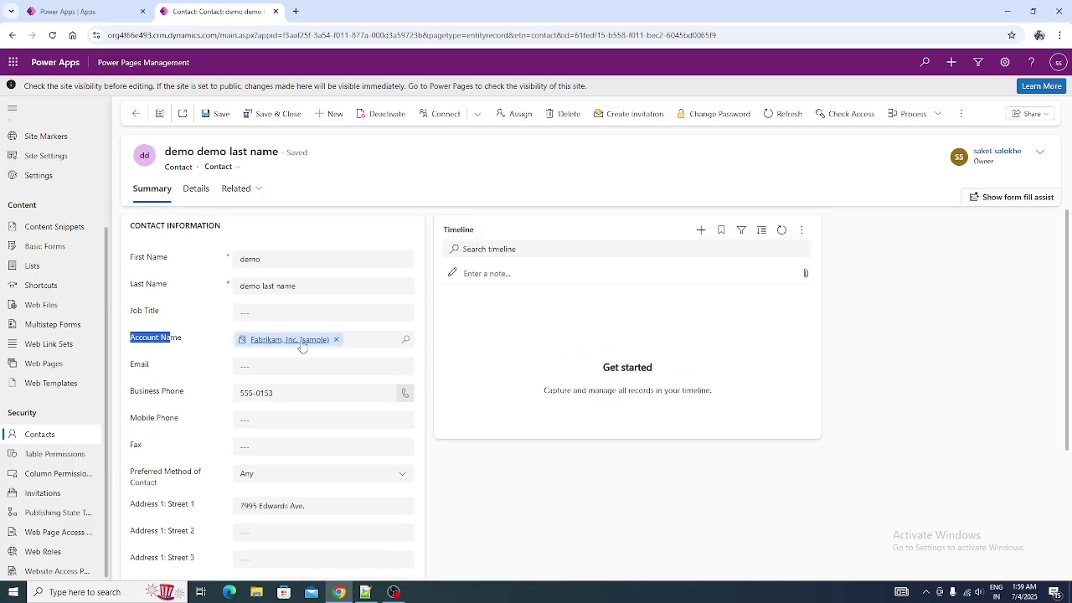
{"action": "left_click", "coordinate": [131, 341]}
{"action": "left_click_drag", "start_coordinate": [128, 340], "coordinate": [189, 341]}
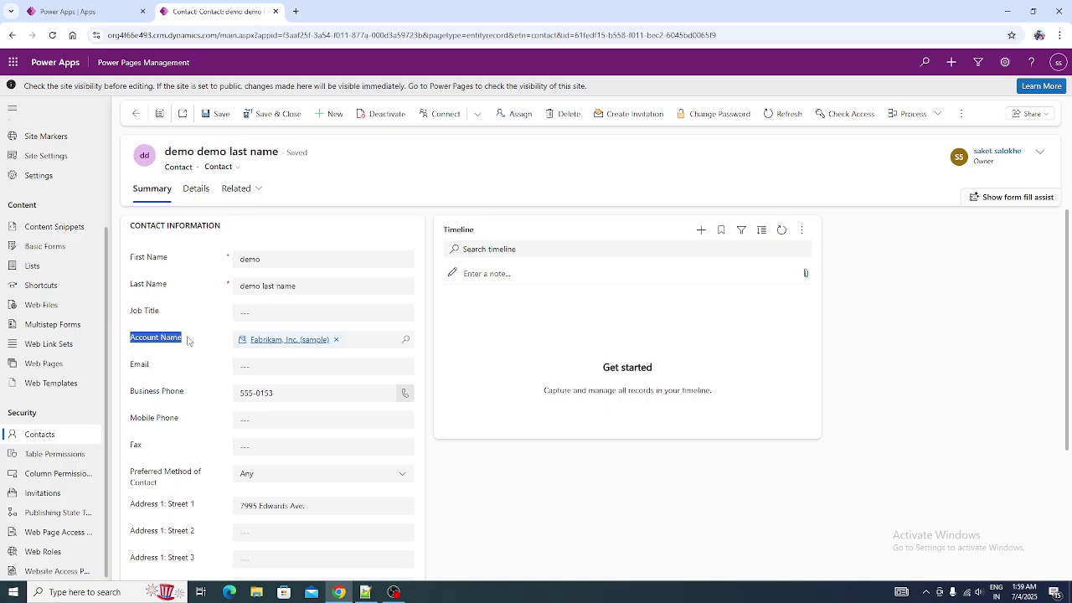
{"action": "left_click", "coordinate": [196, 341]}
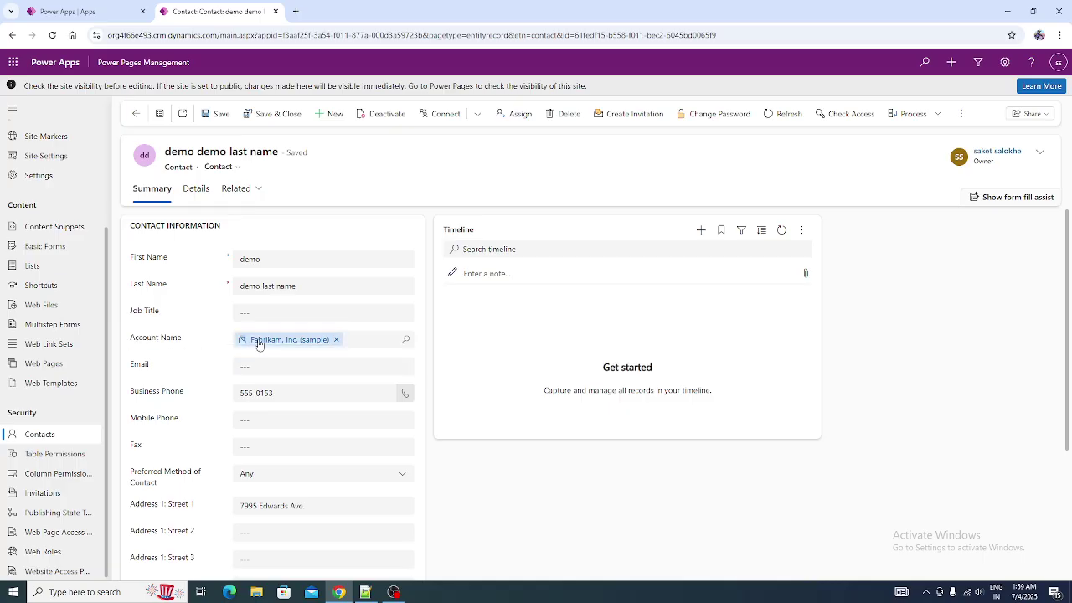
Point out the contact's name in the record header and review the Summary form down to the address and map sections
{"action": "left_click_drag", "start_coordinate": [166, 160], "coordinate": [239, 158]}
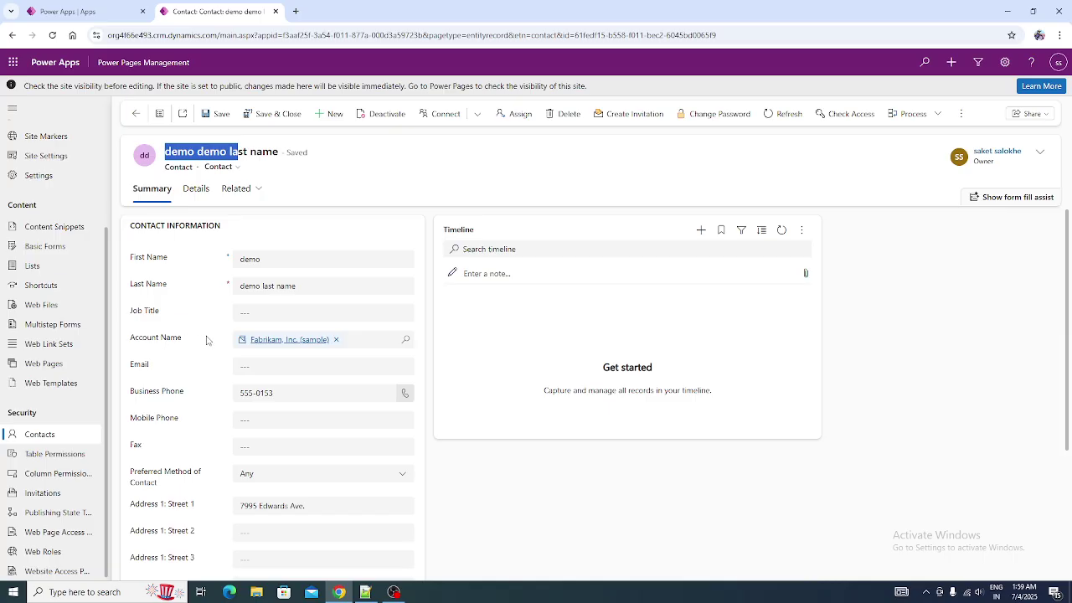
{"action": "scroll", "coordinate": [206, 339], "scroll_direction": "down", "scroll_amount": 3}
{"action": "scroll", "coordinate": [204, 341], "scroll_direction": "up", "scroll_amount": 3}
{"action": "left_click", "coordinate": [199, 151]}
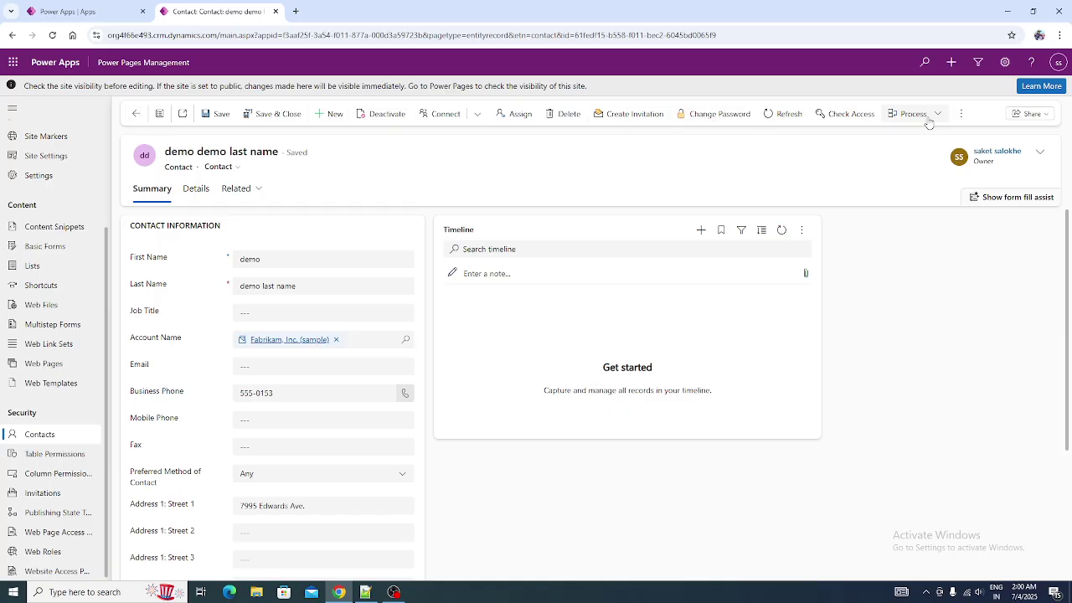
{"action": "scroll", "coordinate": [478, 273], "scroll_direction": "down", "scroll_amount": 3}
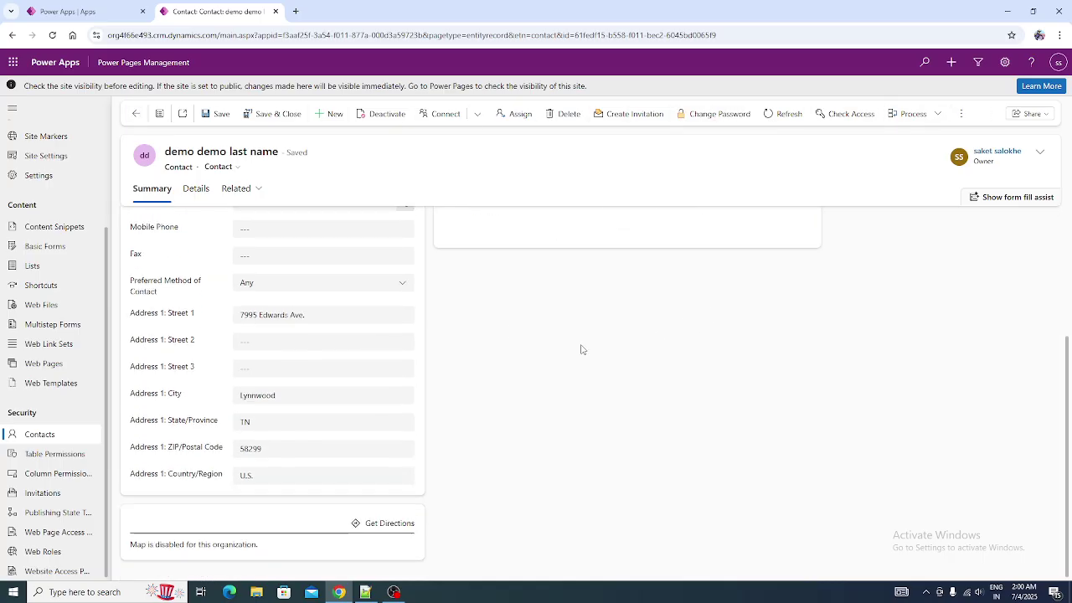
{"action": "scroll", "coordinate": [580, 347], "scroll_direction": "up", "scroll_amount": 3}
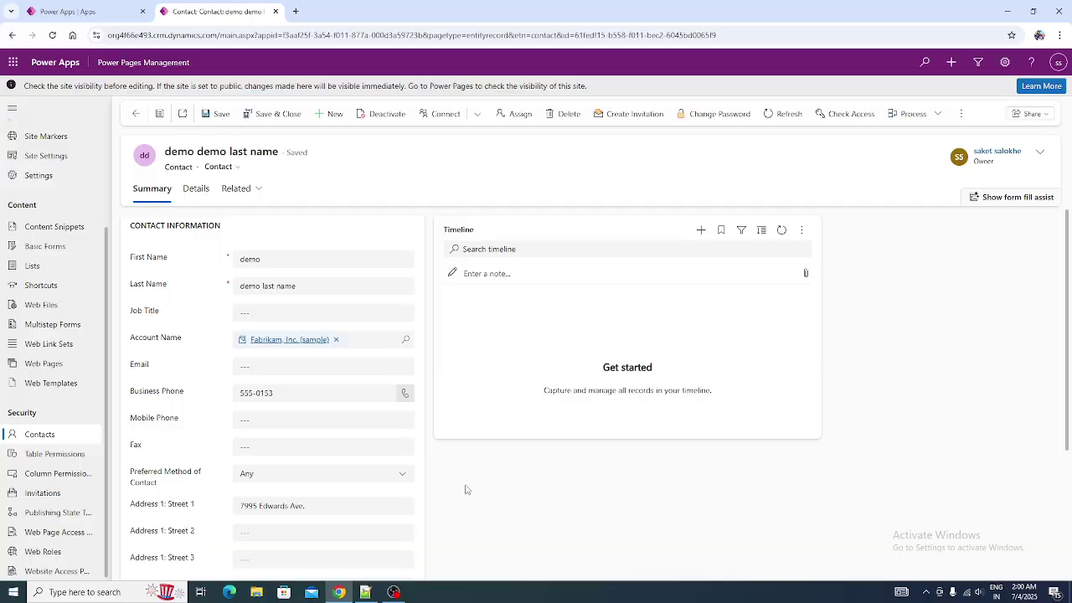
{"action": "scroll", "coordinate": [59, 374], "scroll_direction": "up", "scroll_amount": 1}
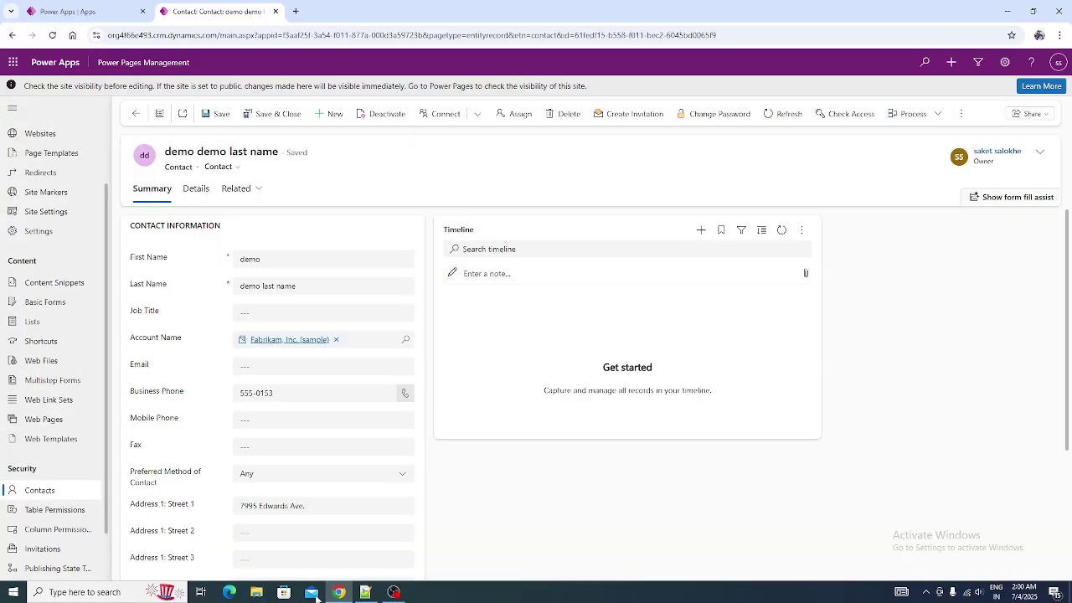
Switch to the Notepad++ notes, review the UI component list from Sitemap to Command bar, and return to the contact record
{"action": "left_click", "coordinate": [365, 592]}
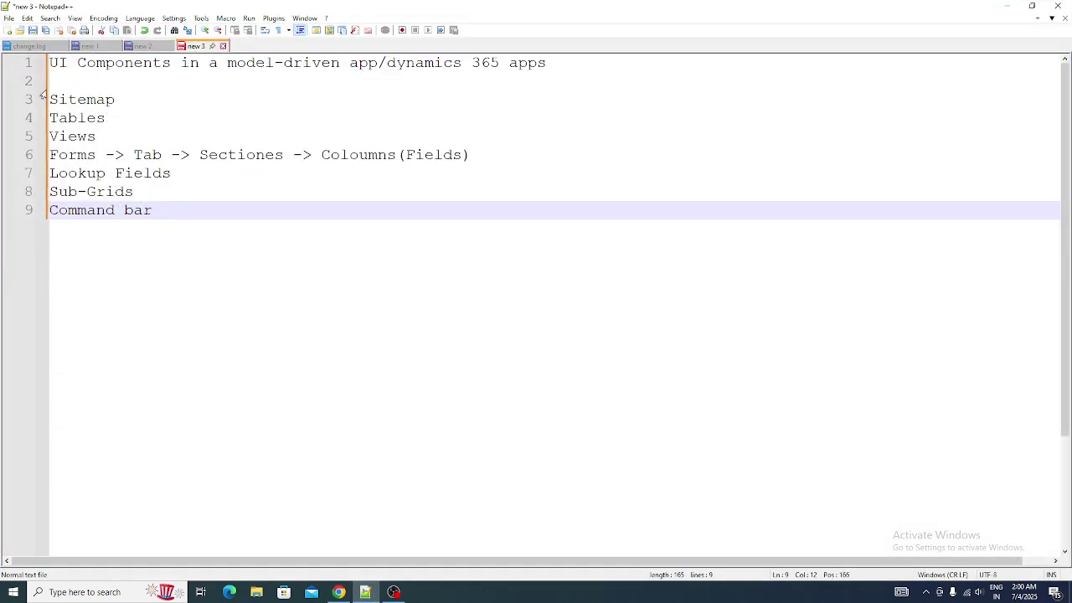
{"action": "left_click_drag", "start_coordinate": [57, 100], "coordinate": [147, 102]}
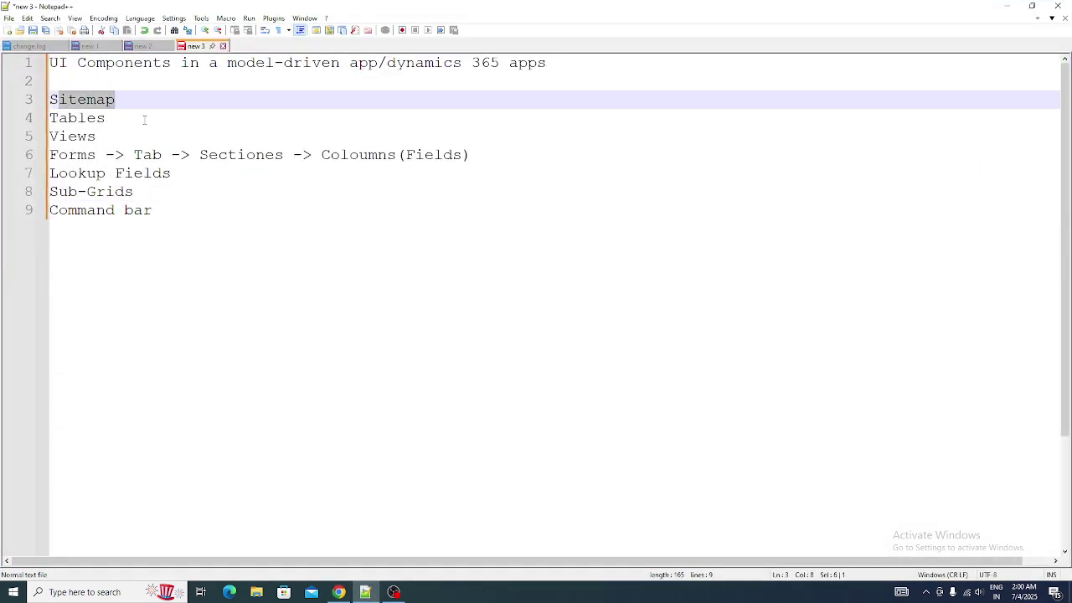
{"action": "left_click_drag", "start_coordinate": [104, 136], "coordinate": [282, 155]}
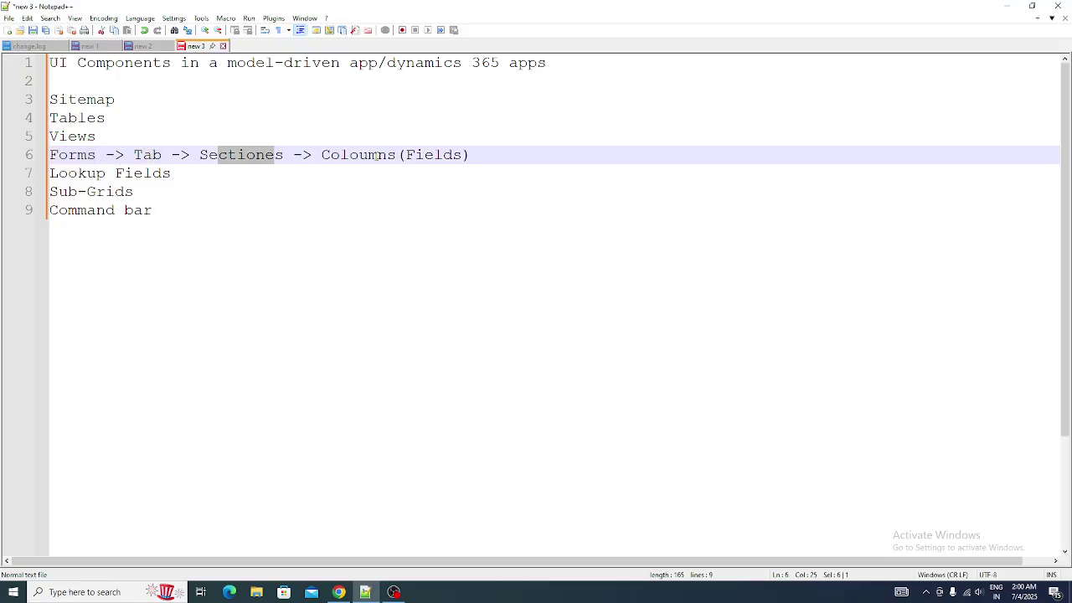
{"action": "left_click", "coordinate": [376, 155]}
{"action": "left_click", "coordinate": [45, 177]}
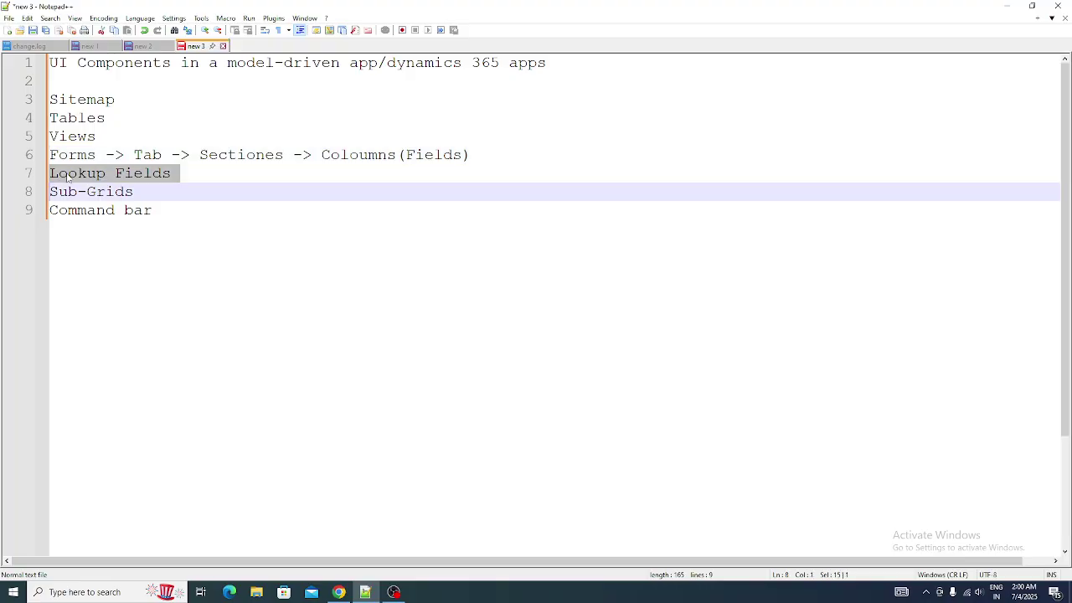
{"action": "left_click", "coordinate": [189, 179]}
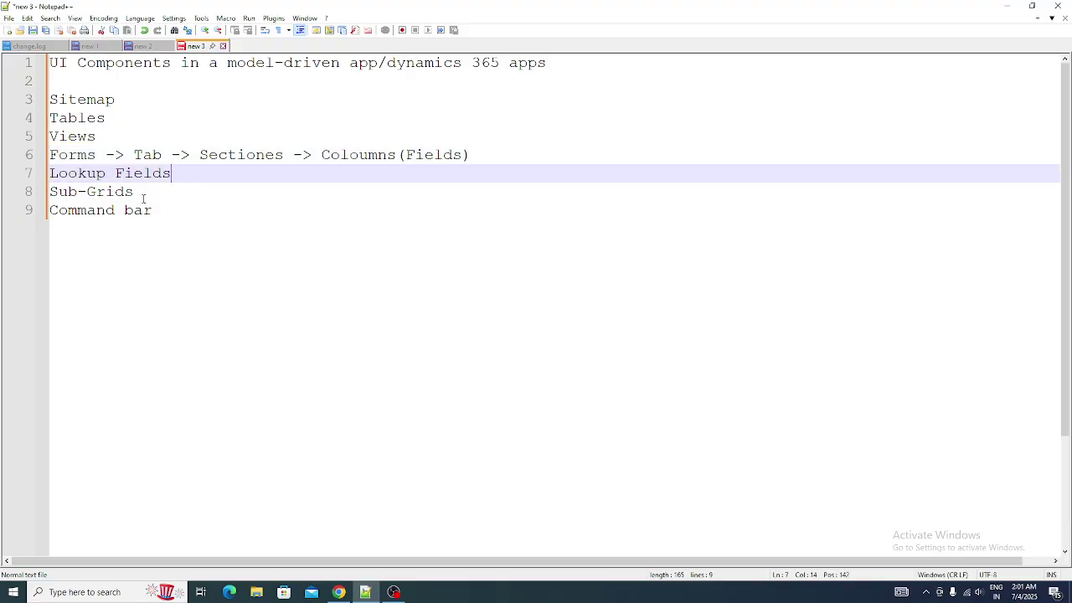
{"action": "left_click_drag", "start_coordinate": [142, 195], "coordinate": [44, 193]}
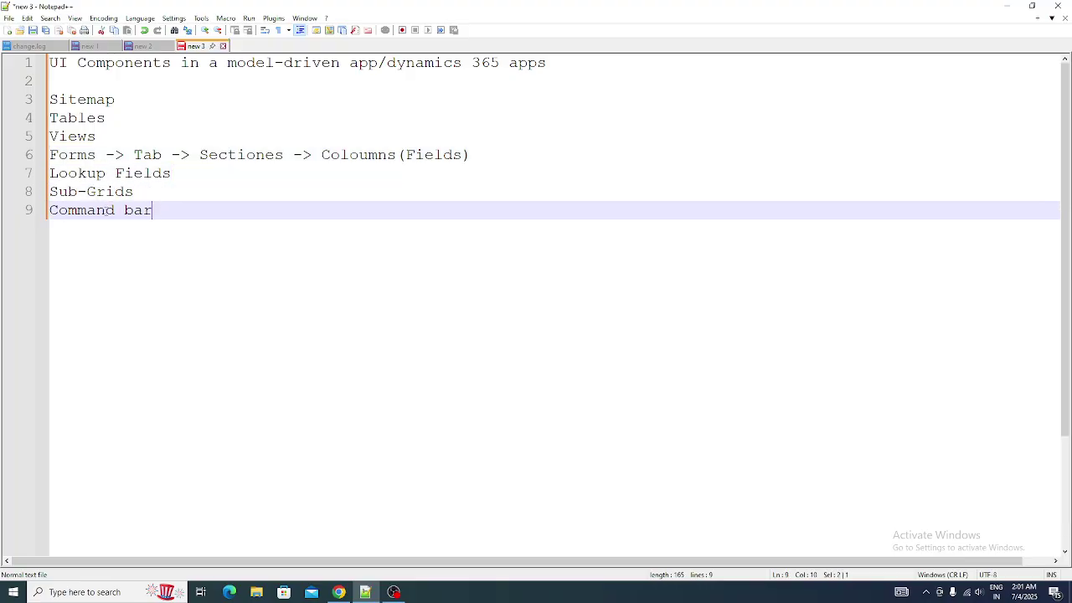
{"action": "left_click_drag", "start_coordinate": [155, 210], "coordinate": [46, 211]}
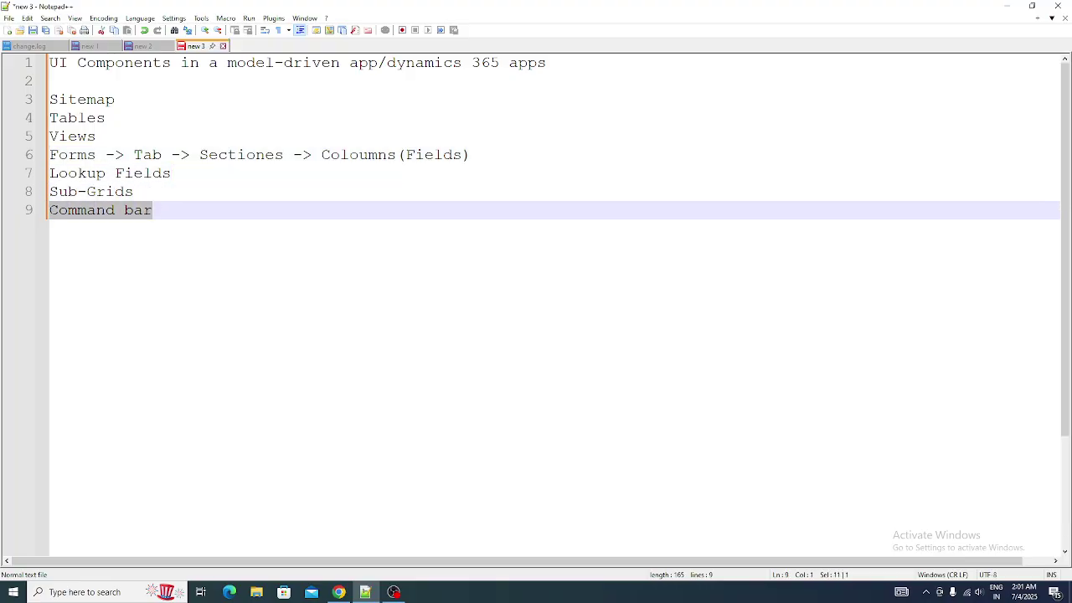
{"action": "left_click", "coordinate": [1008, 6]}
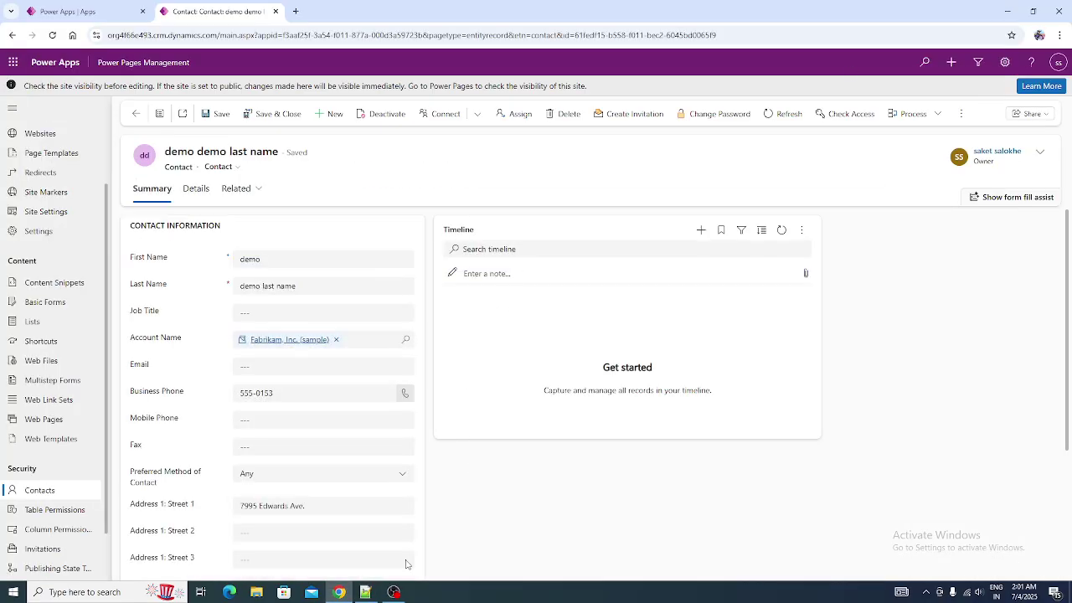